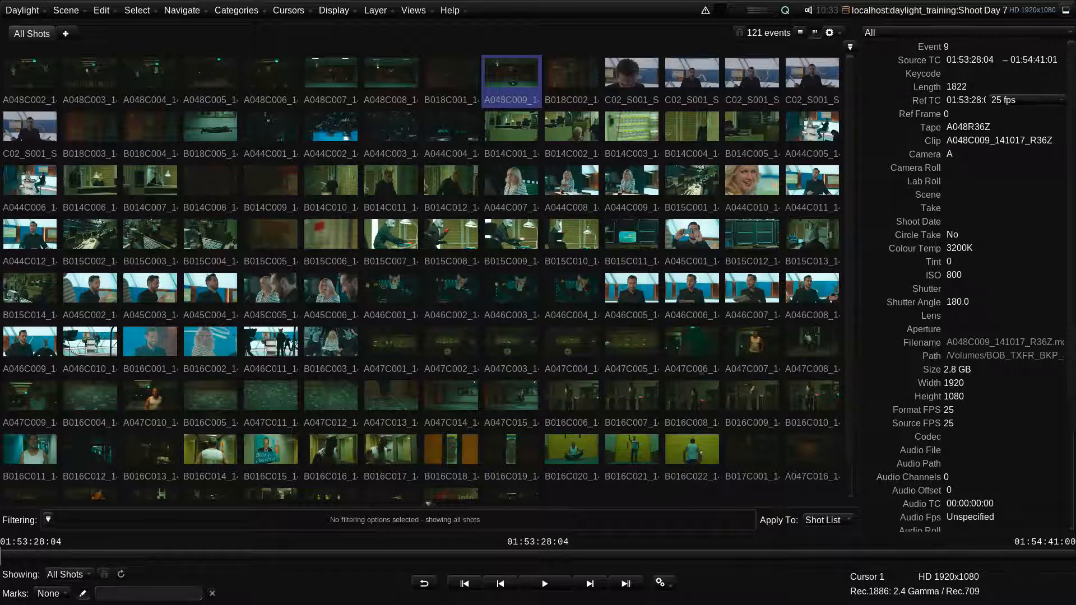
- Play the selected shot in the viewer and stop playback
left_click(564, 584)
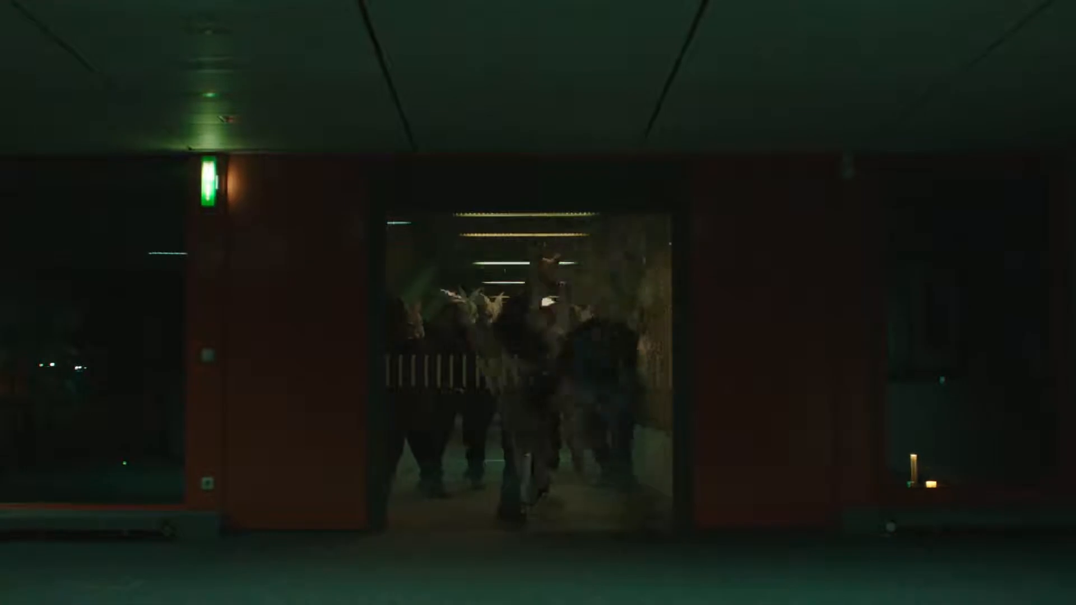
key("space")
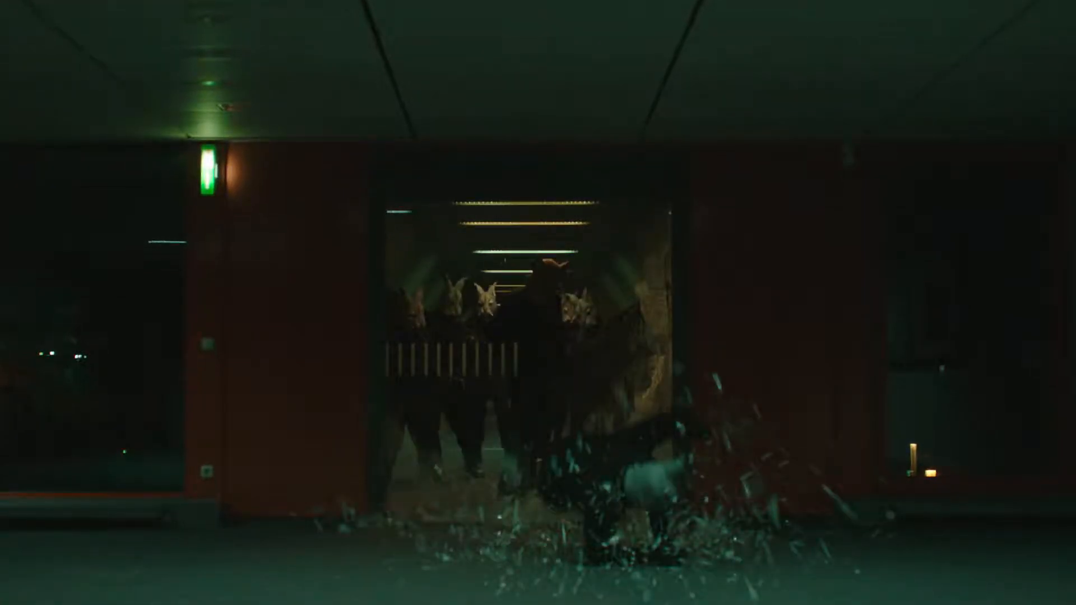
key("space")
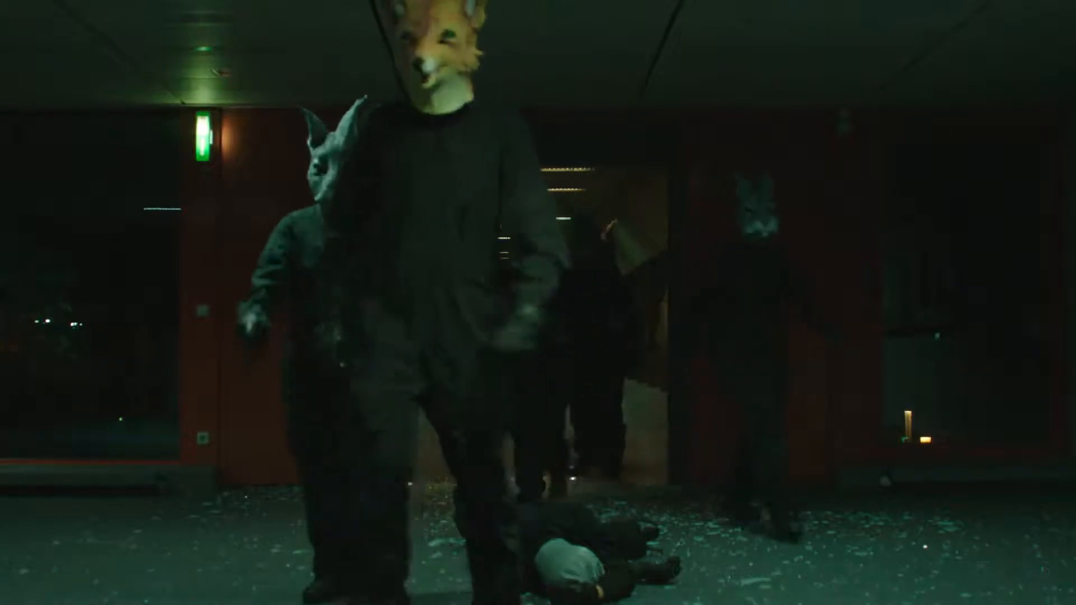
key("k")
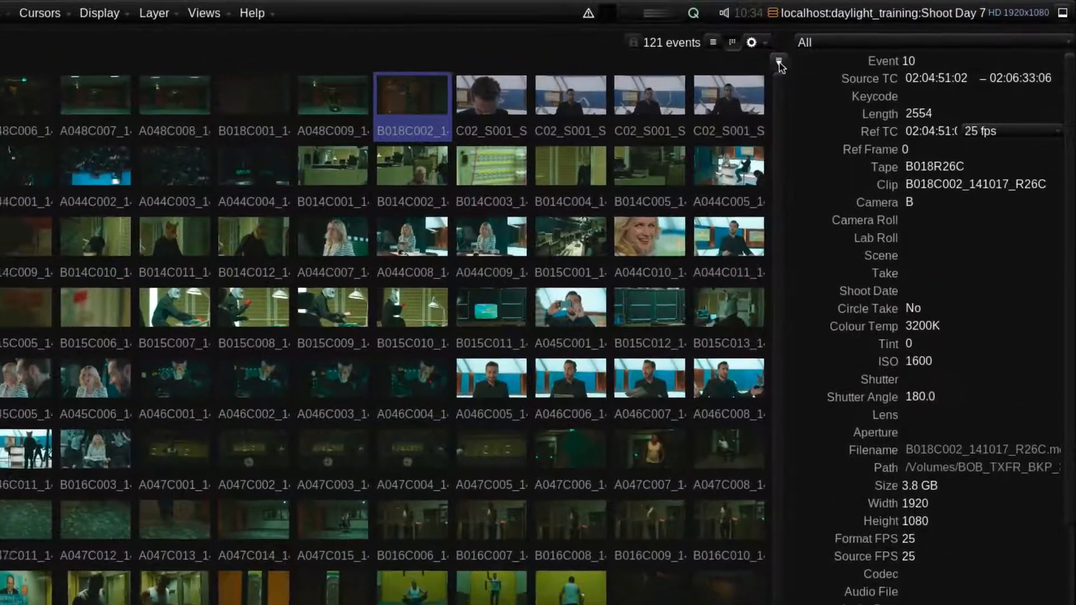
- Show Event, Source TC and Size labels under the shot thumbnails
left_click(779, 63)
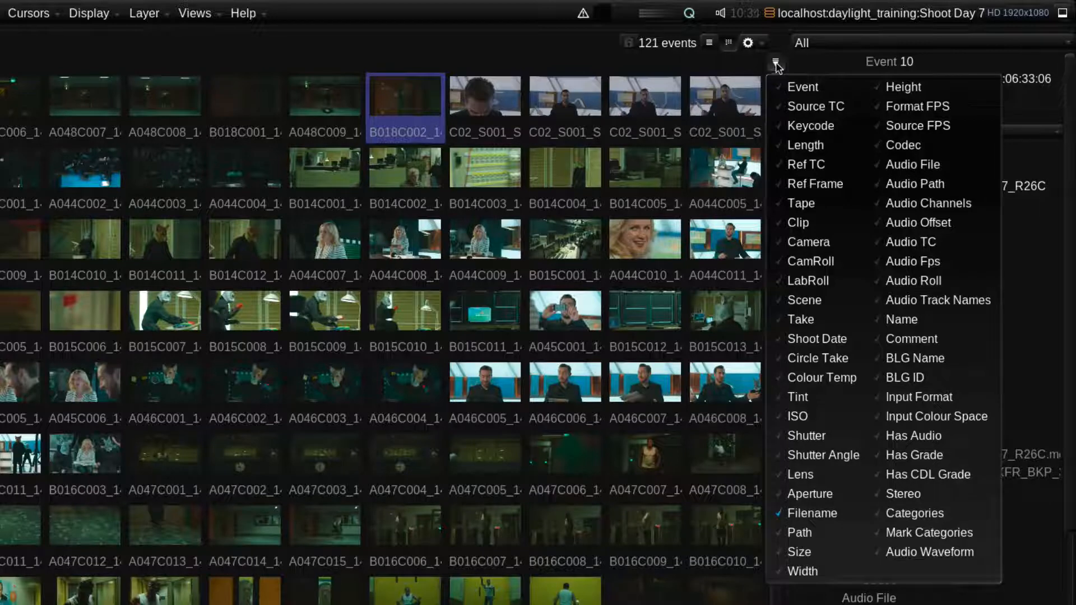
left_click(793, 88)
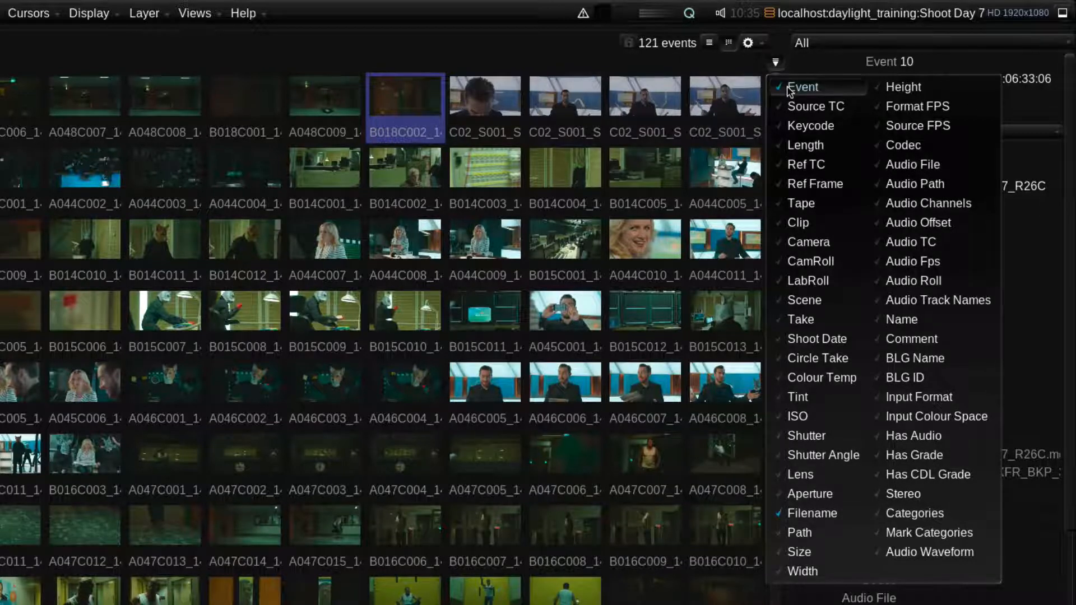
left_click(793, 107)
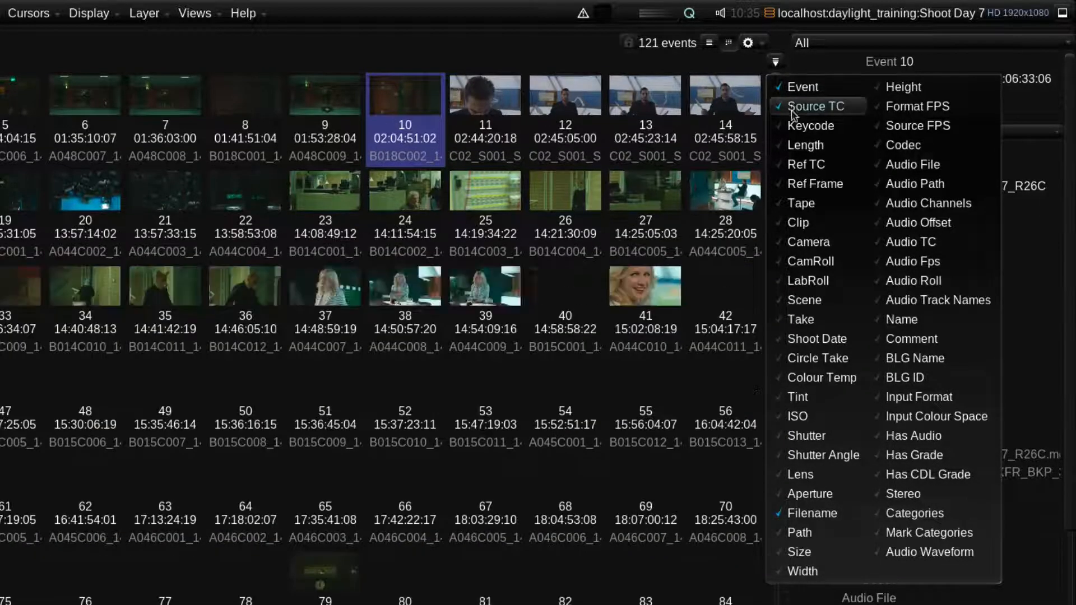
left_click(800, 552)
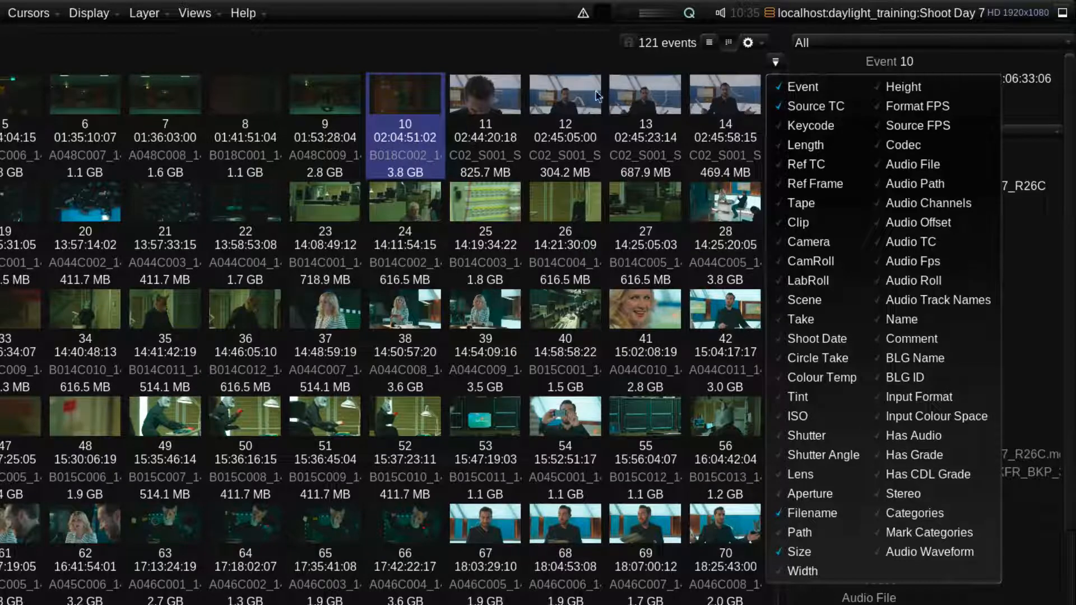
- Switch the shot browser to list view and add Length and Size columns
left_click(709, 44)
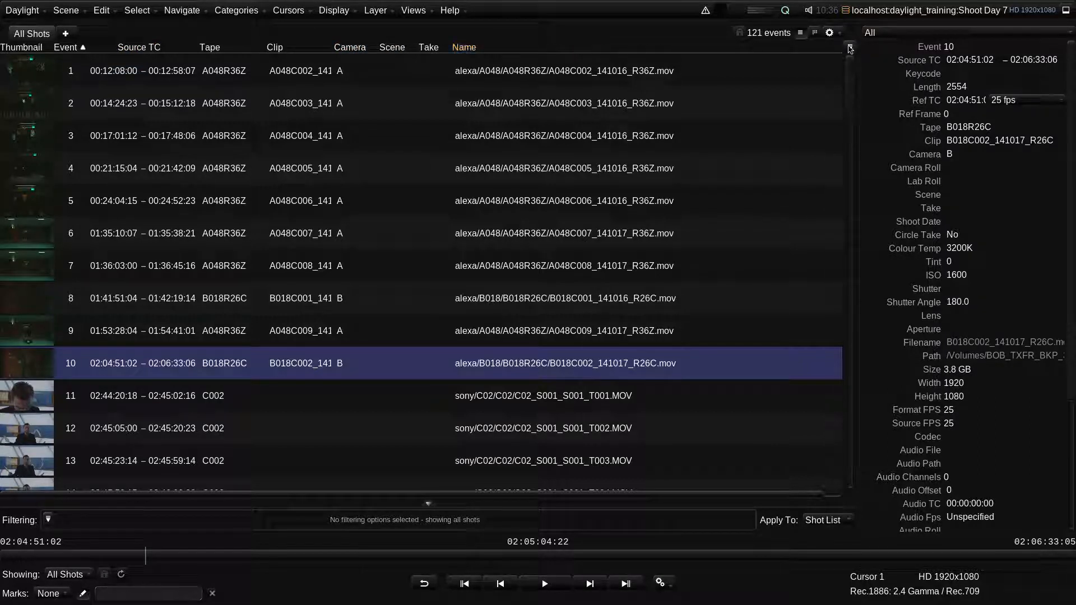
left_click(849, 48)
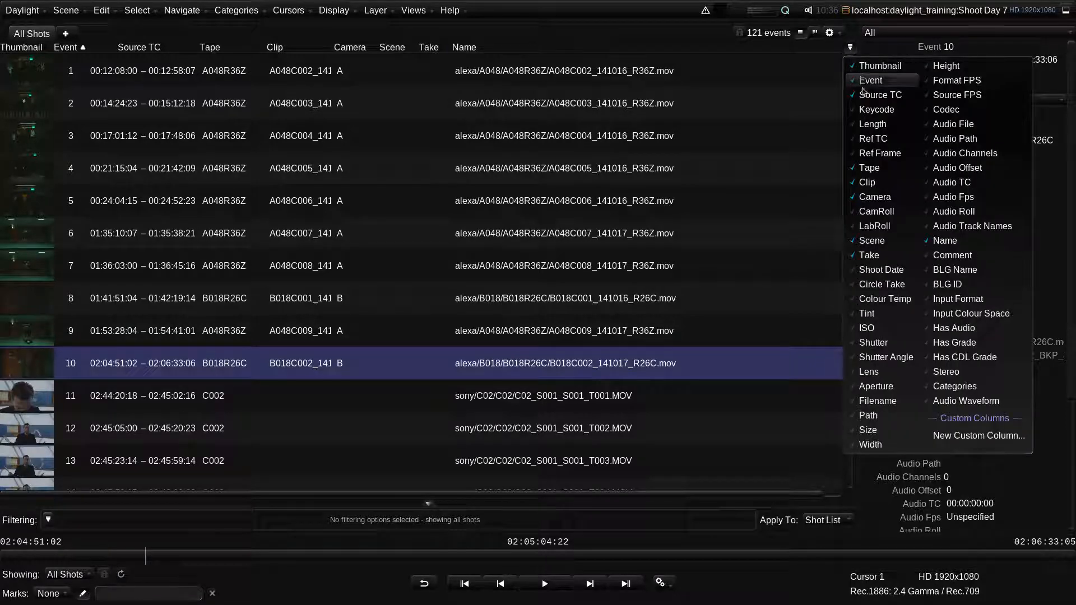
left_click(872, 124)
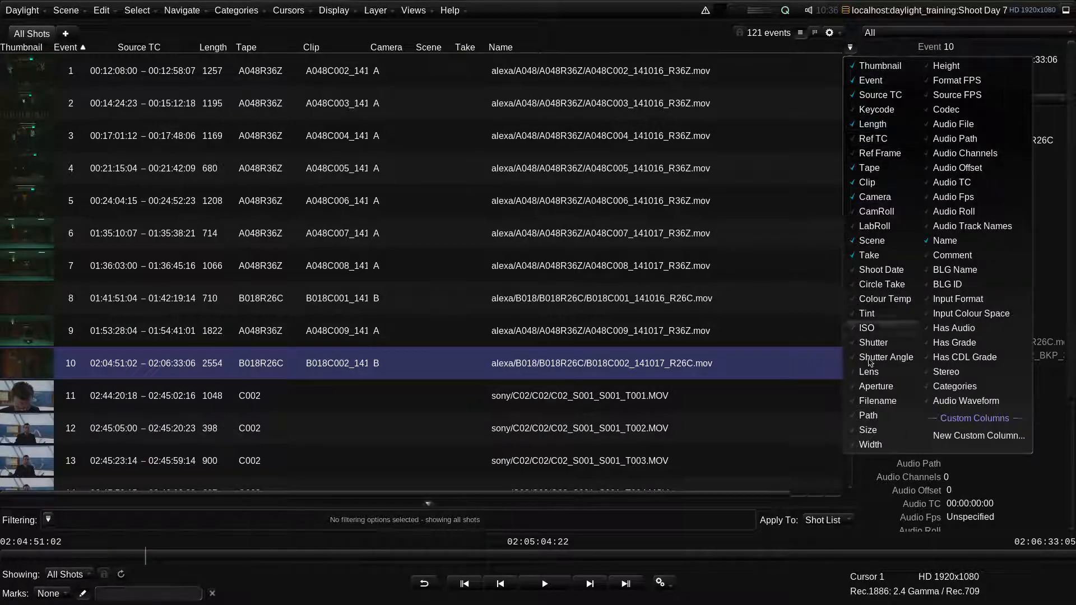
left_click(877, 430)
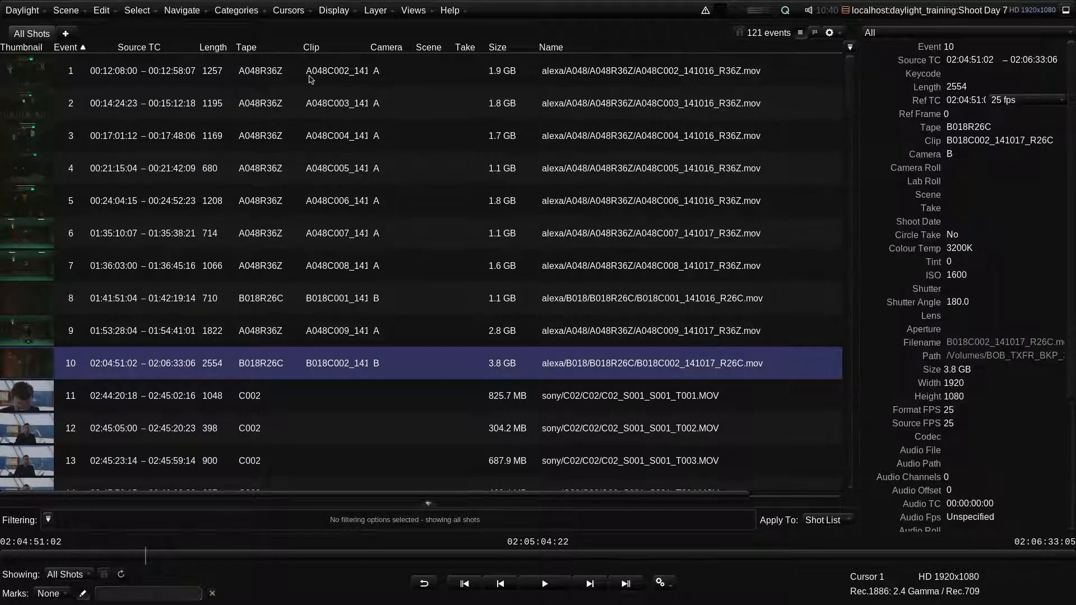
- Sort the shot list by Length, first ascending and then descending
left_click(253, 50)
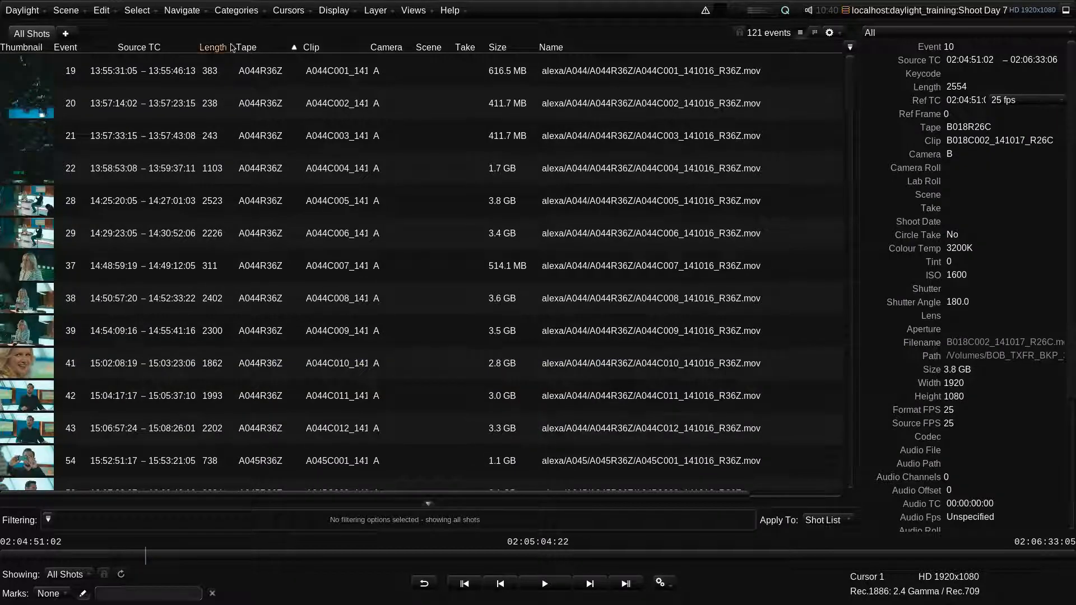
left_click(216, 50)
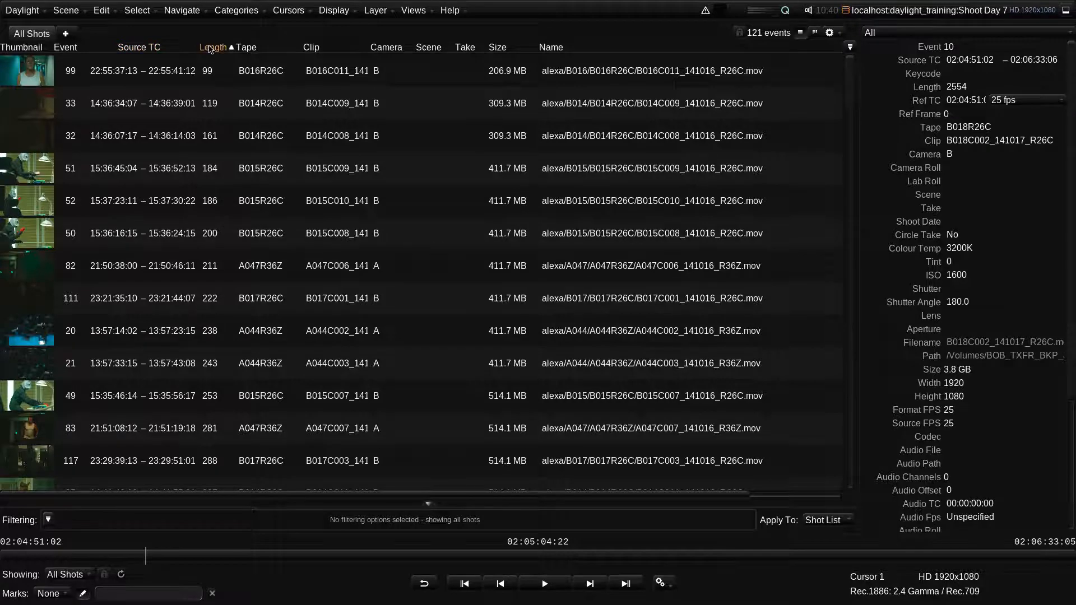
left_click(213, 48)
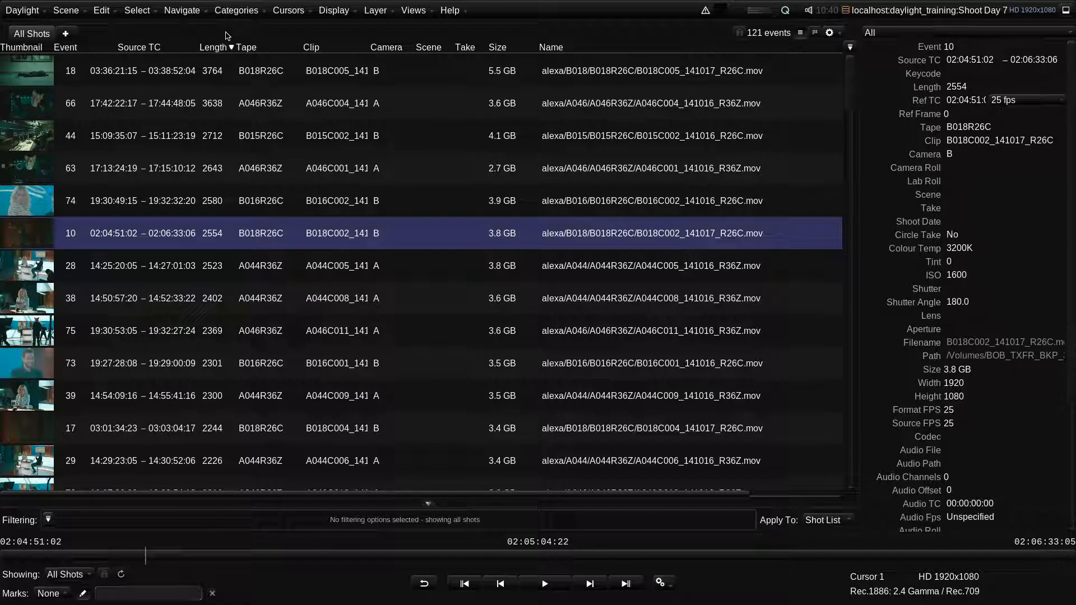
- Sort the shot list by Tape, trying Length as a secondary sort before returning to Tape alone
left_click(249, 49)
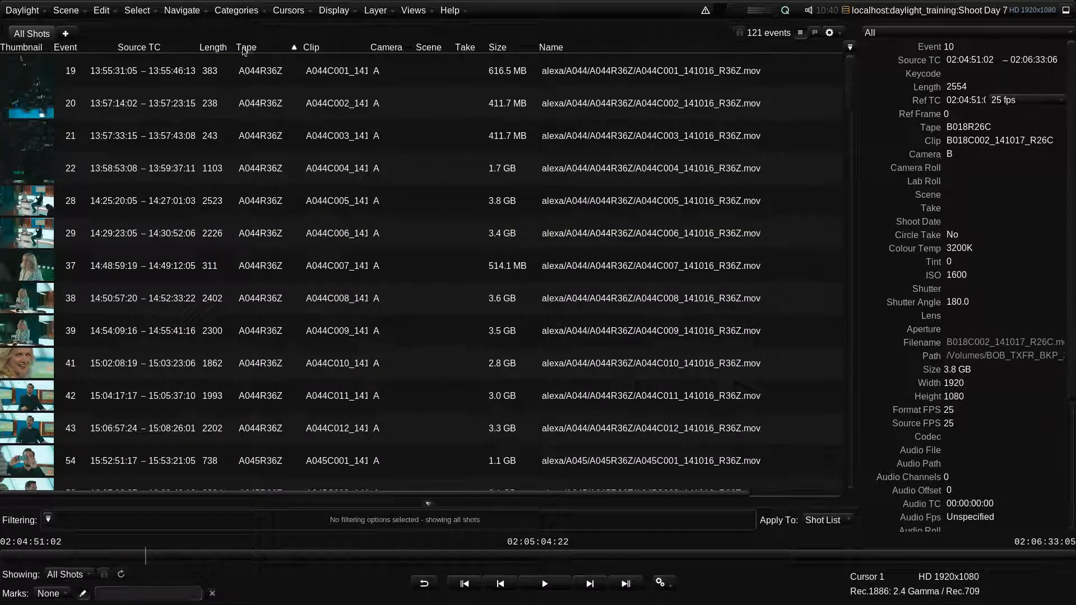
left_click(218, 49, "shift")
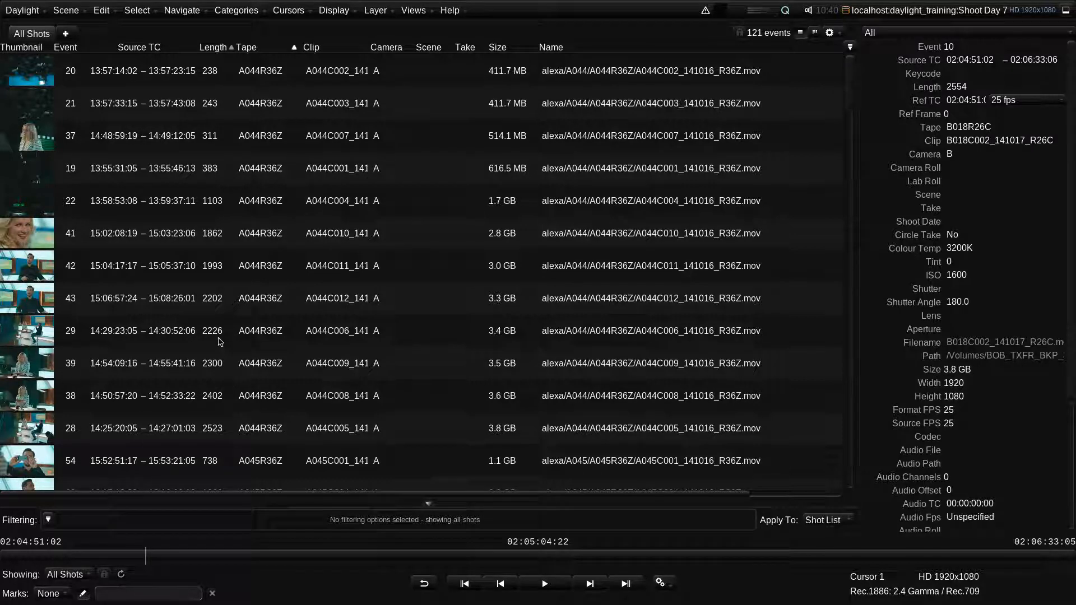
left_click(250, 49)
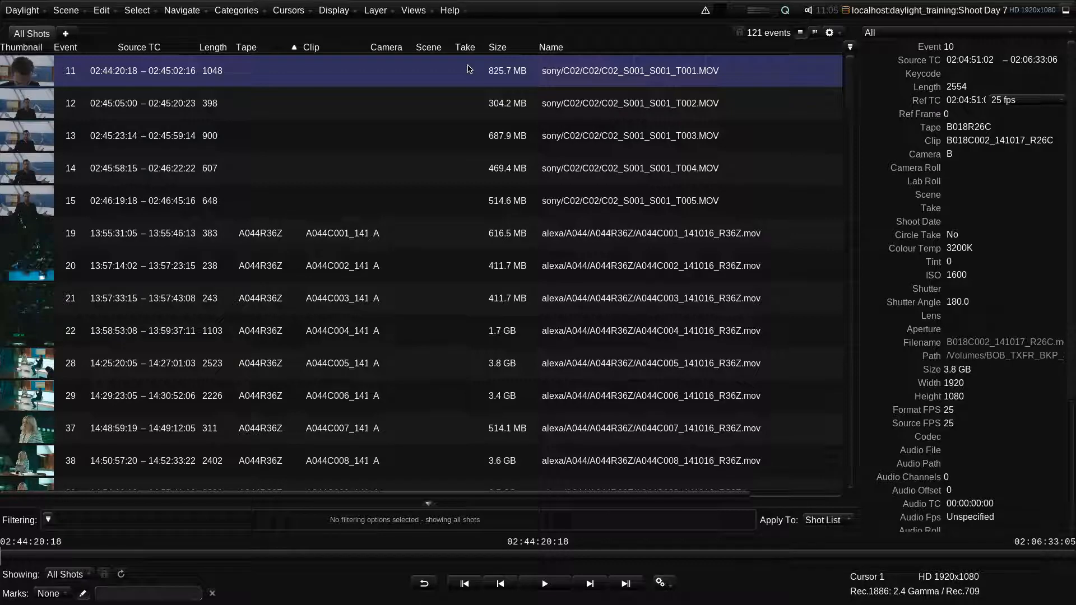
- Activate the 25p Single Monitor setup and close the Setups window
left_click(33, 11)
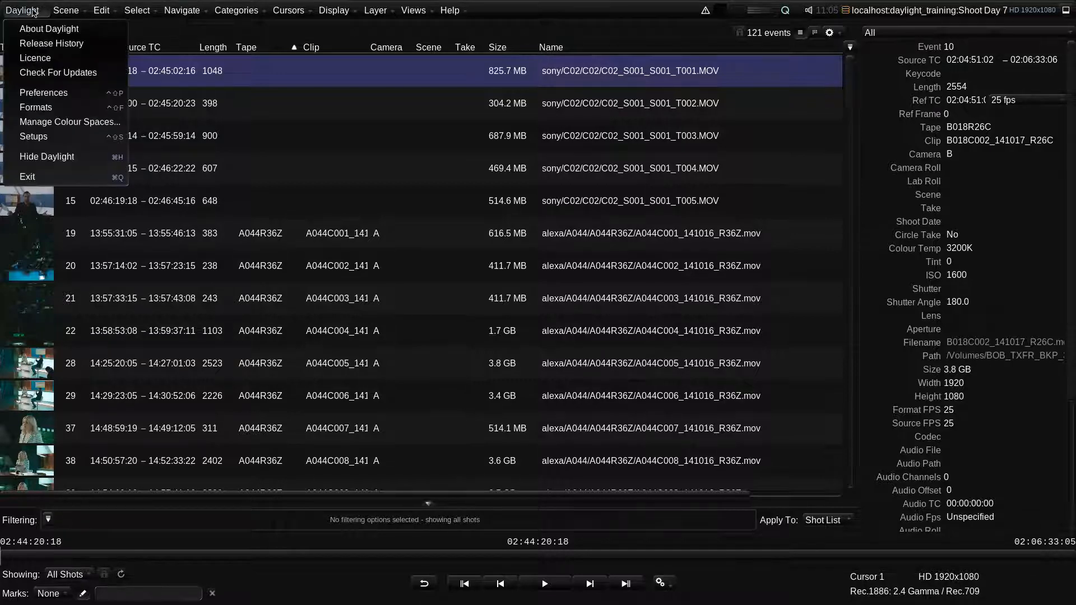
left_click(32, 136)
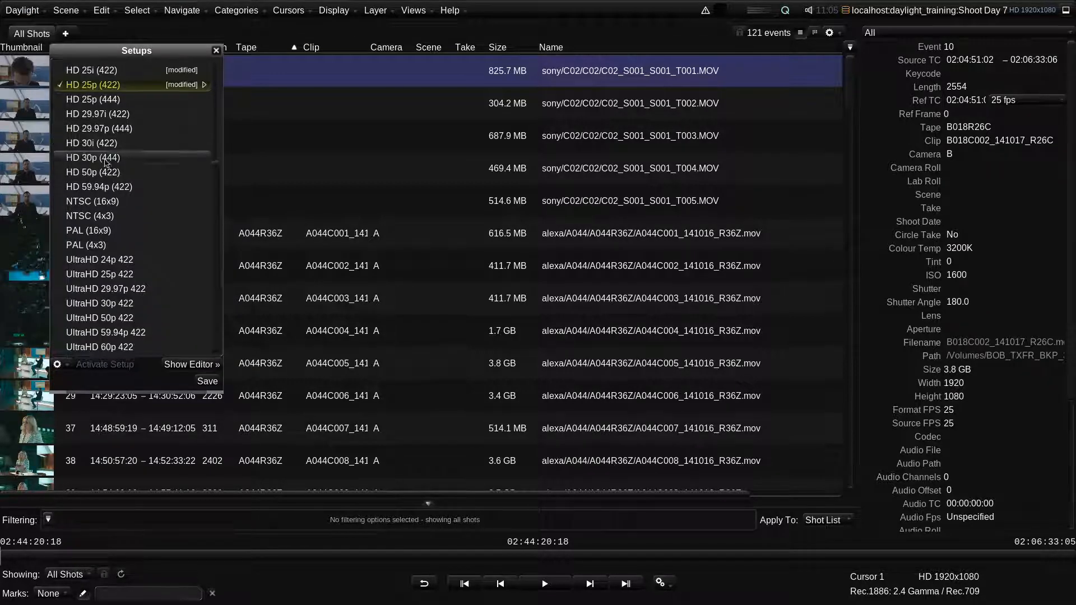
left_click_drag(214, 177, 209, 83)
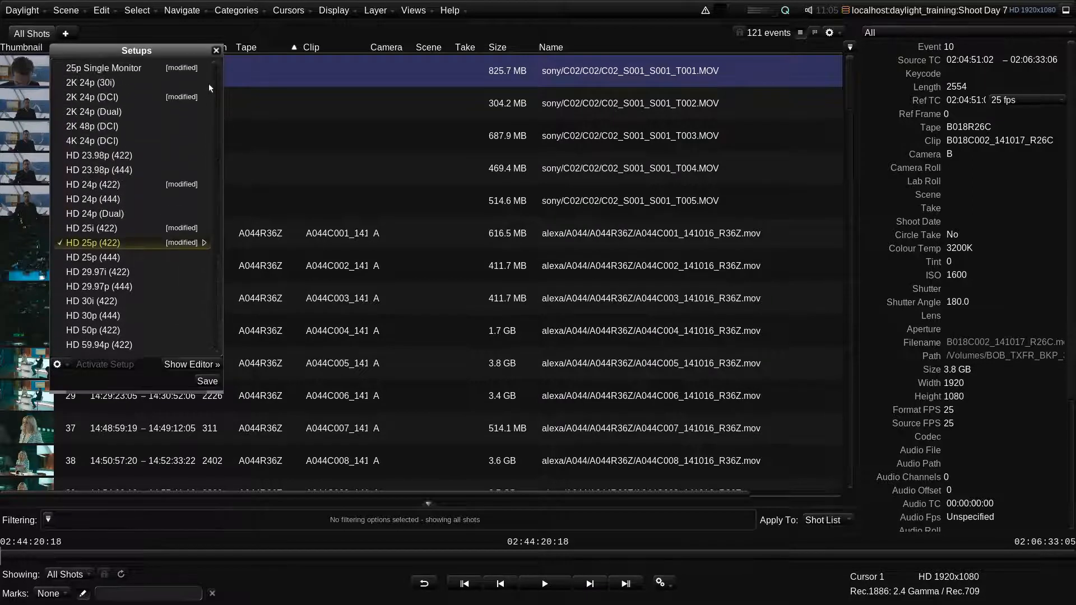
double_click(152, 72)
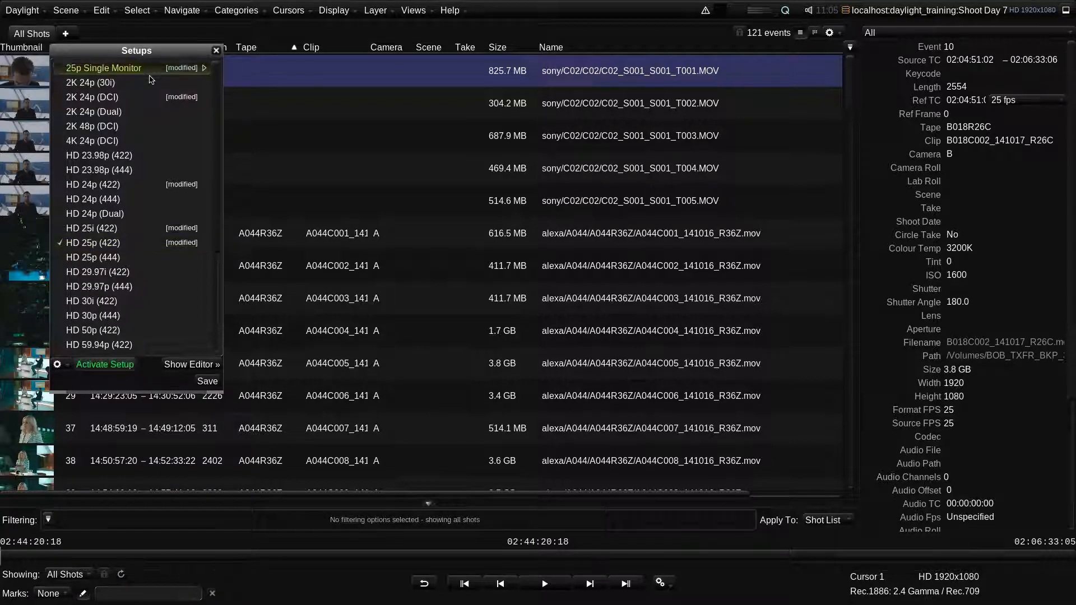
left_click(217, 51)
- Exit Daylight, saving the Shoot Day 7 scene
left_click(25, 11)
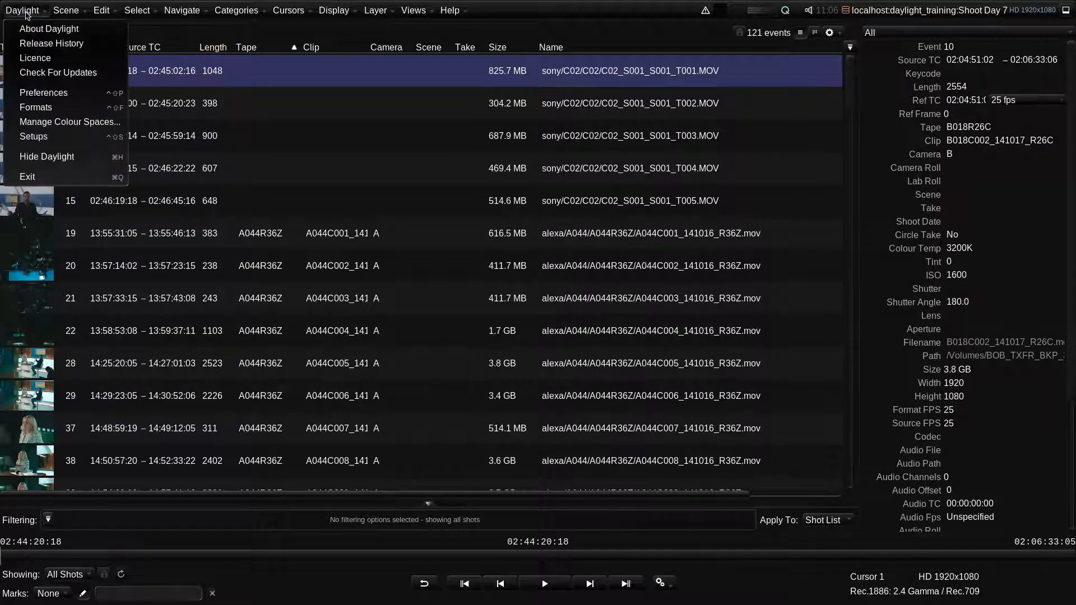
left_click(48, 178)
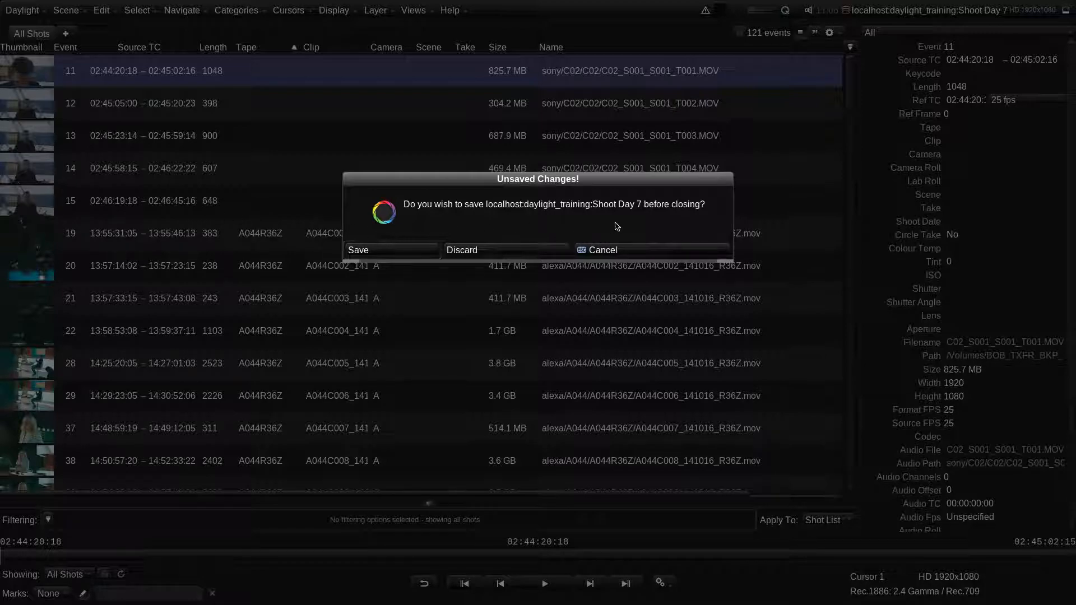
left_click(398, 250)
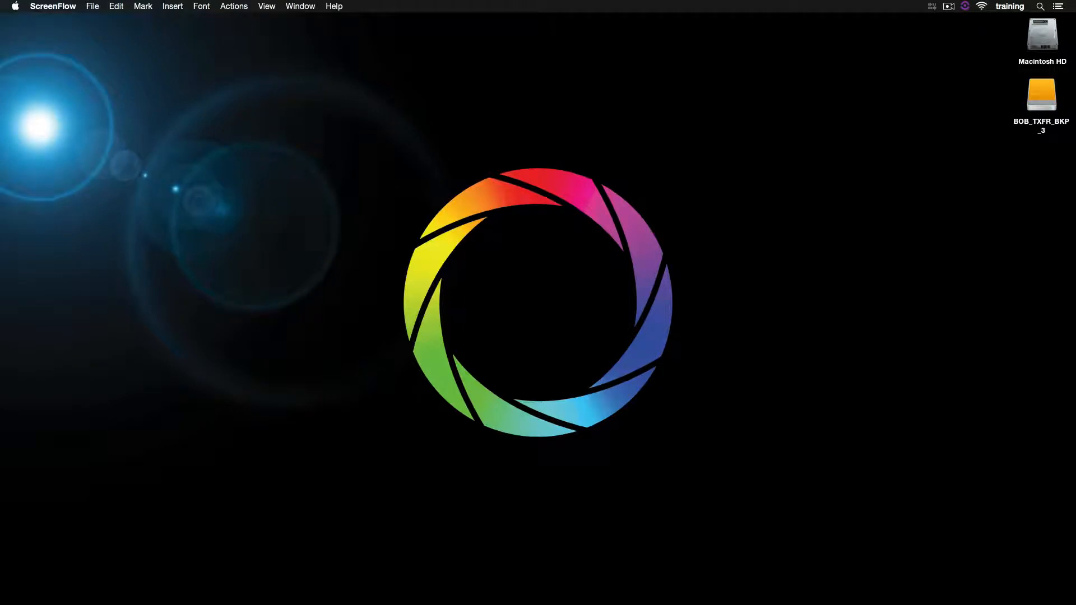
- Relaunch Daylight and open the Shoot Day 7 scene from the daylight_training job
mouse_move(331, 599)
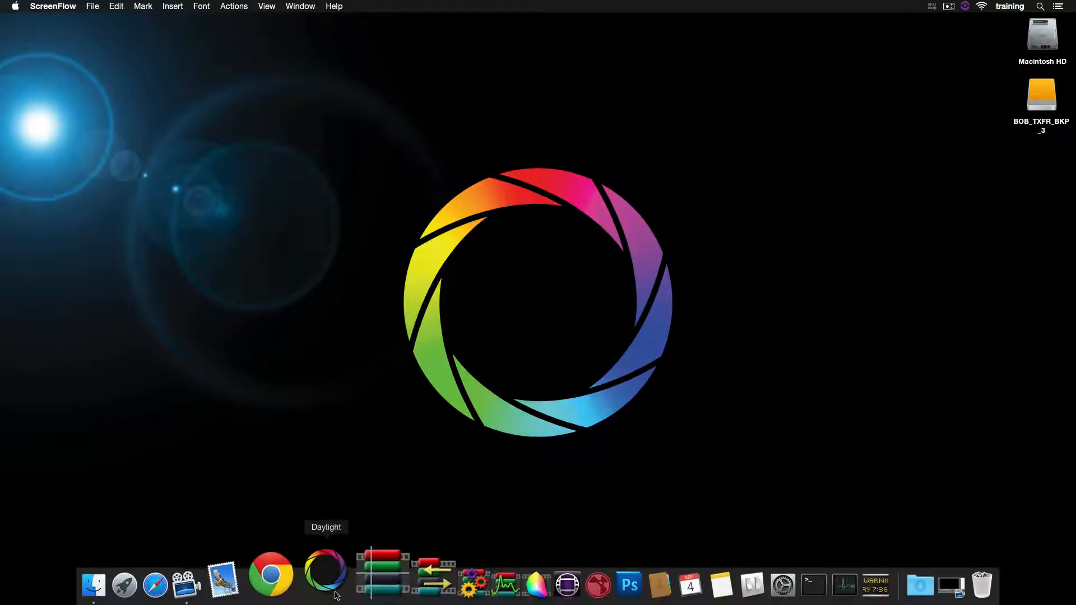
left_click(331, 577)
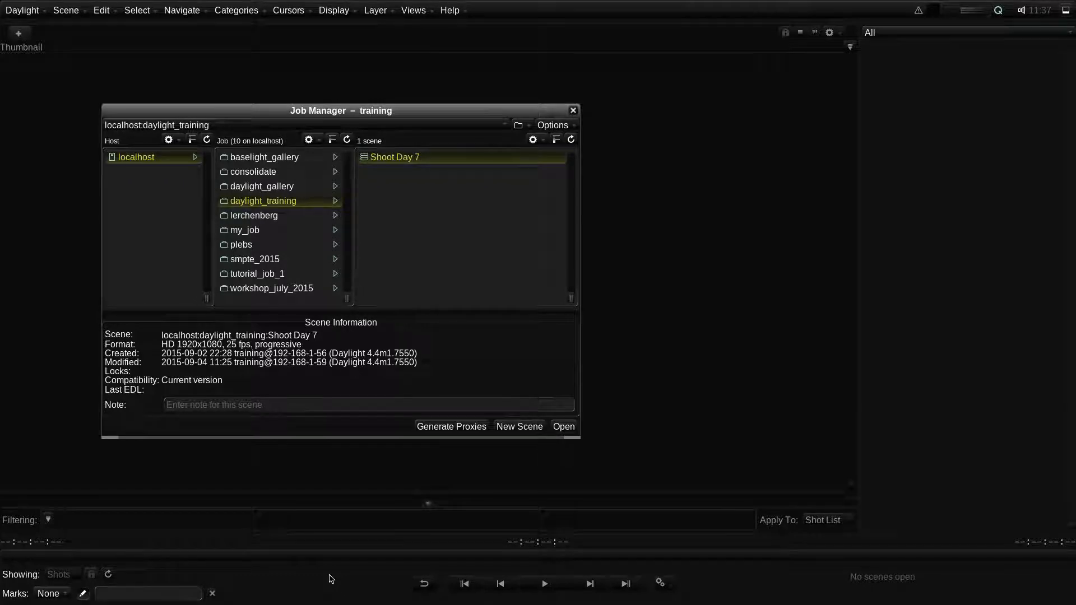
left_click(562, 428)
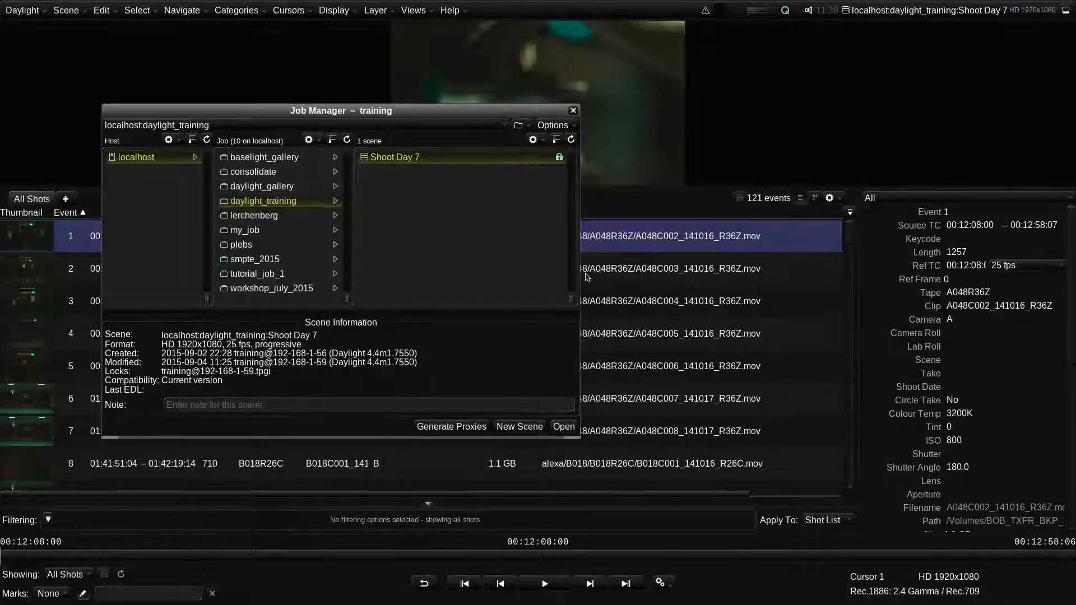
left_click(573, 111)
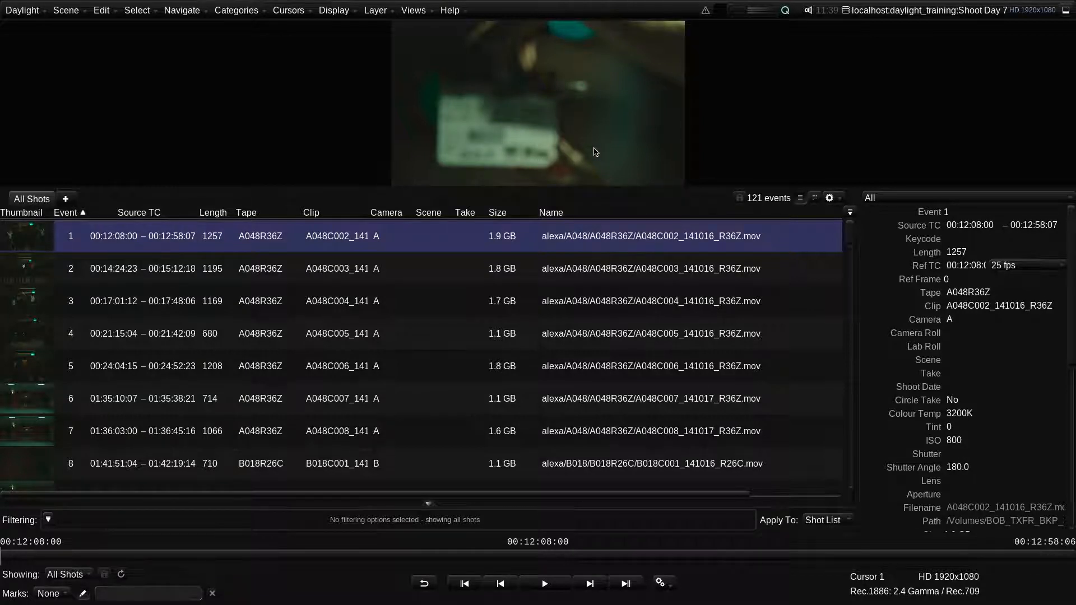
- Enlarge the viewer pane above the shot list and toggle full-screen viewing on and off
left_click_drag(635, 189, 650, 247)
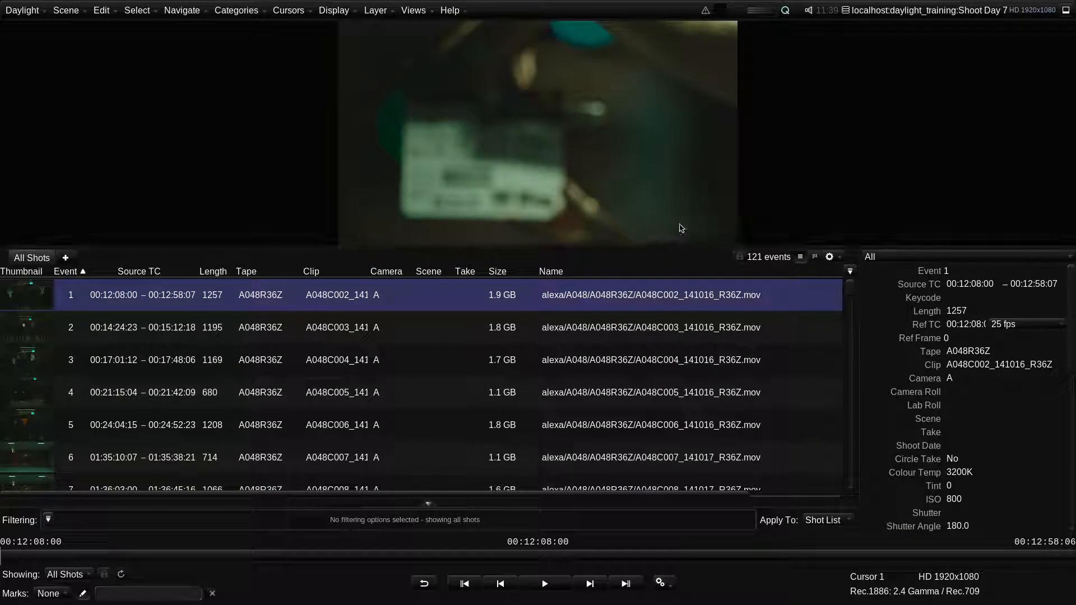
key("F8")
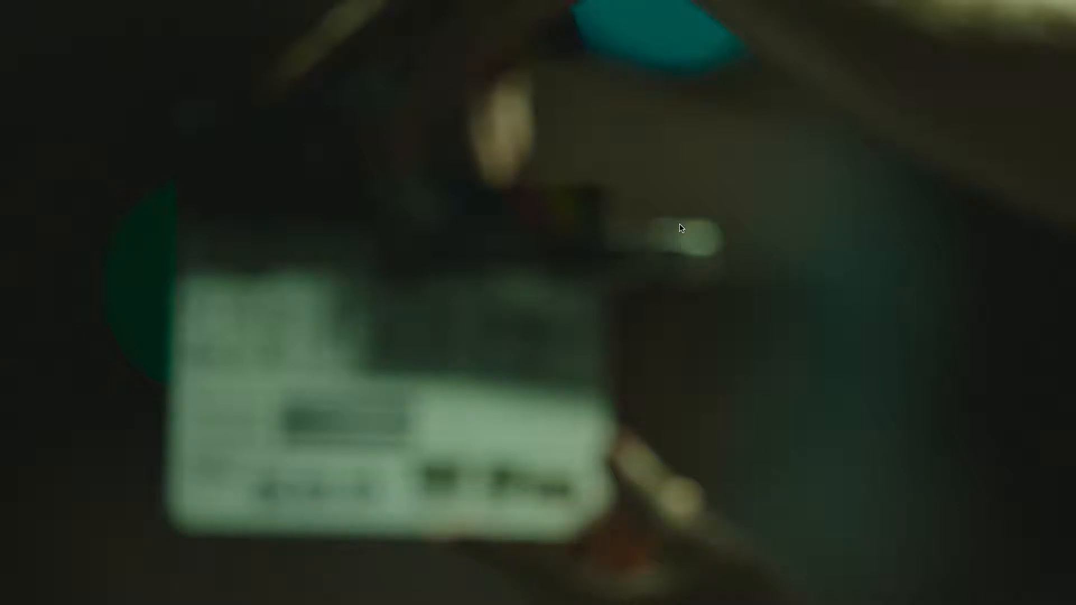
key("F8")
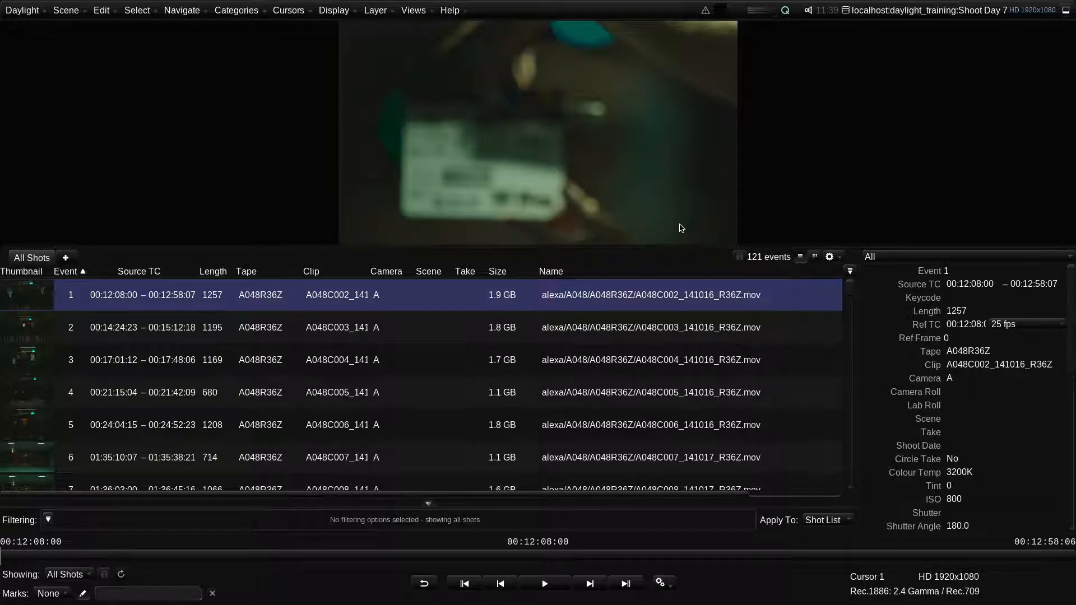
- Sort the list by Tape, open the empty Tape field of event 11 for editing, and select that shot
left_click(253, 275)
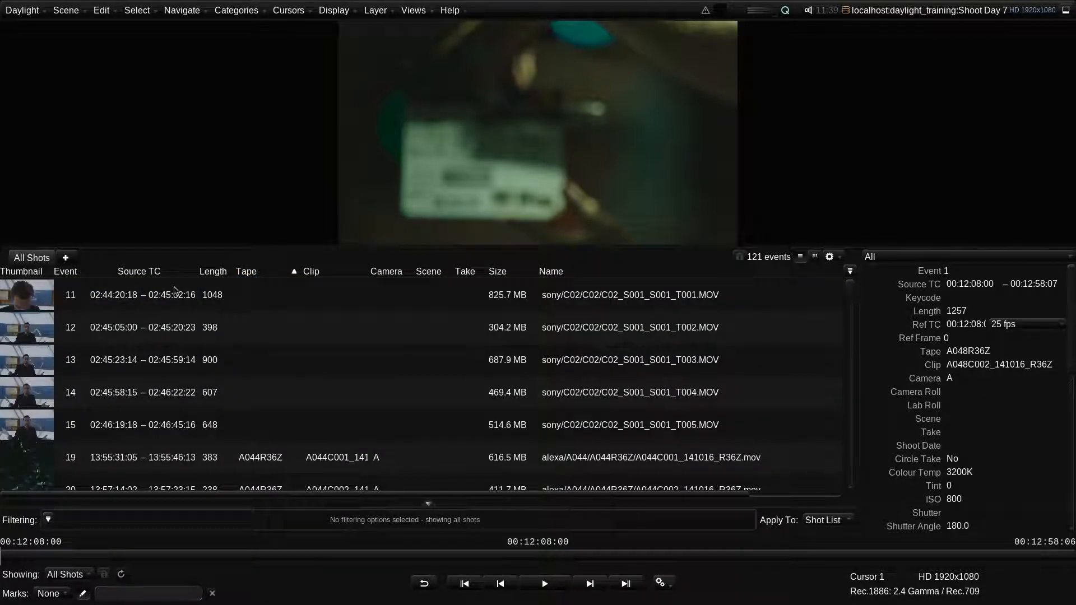
double_click(247, 295)
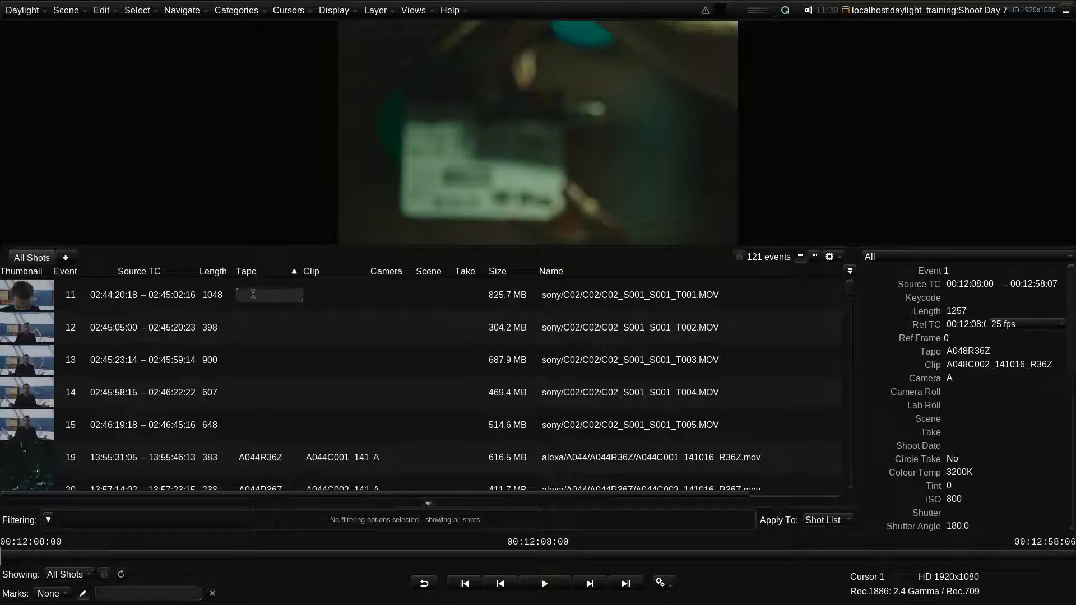
left_click(15, 305)
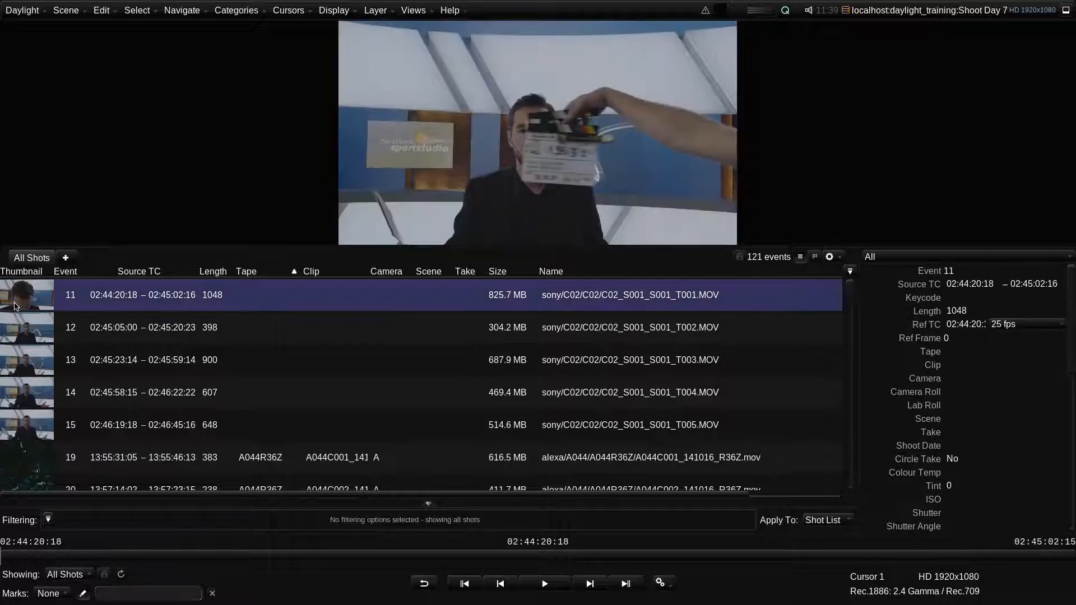
- Scrub through event 11 to read its slate and set its Tape to C002
left_click(7, 556)
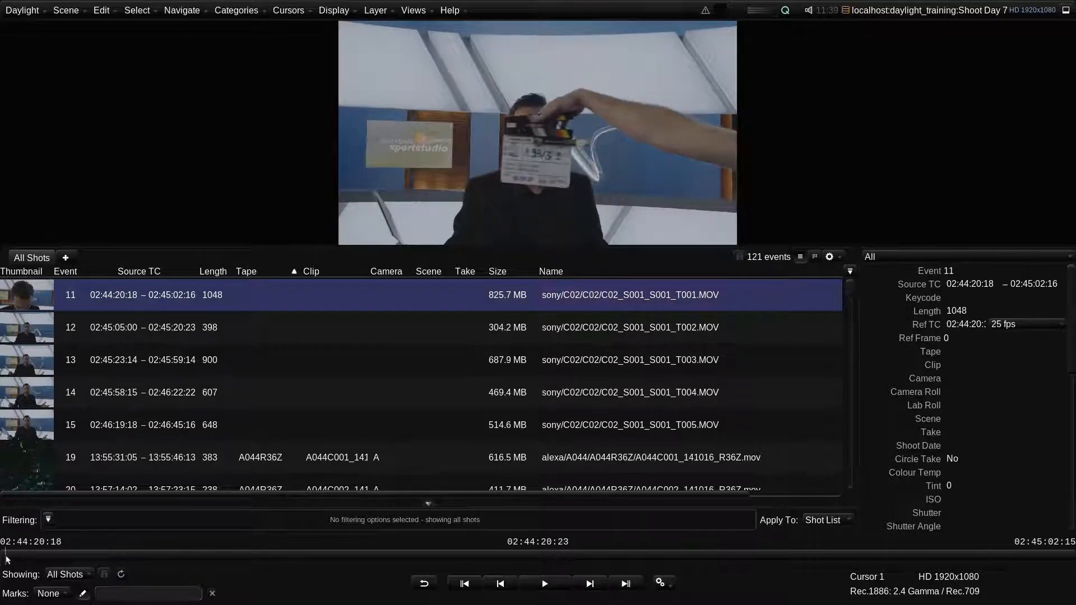
left_click_drag(7, 558, 15, 560)
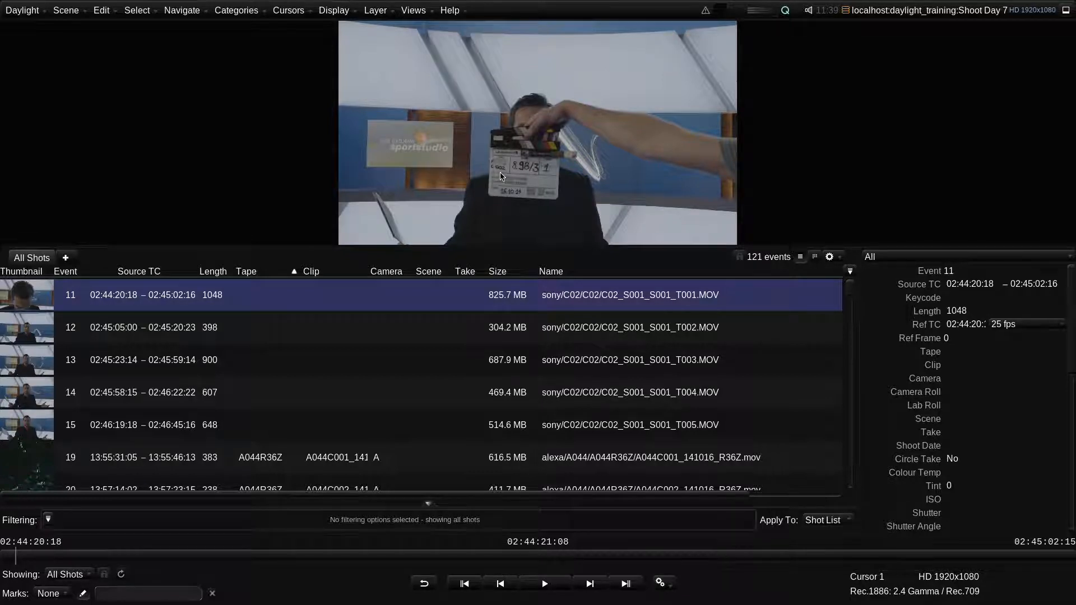
double_click(252, 295)
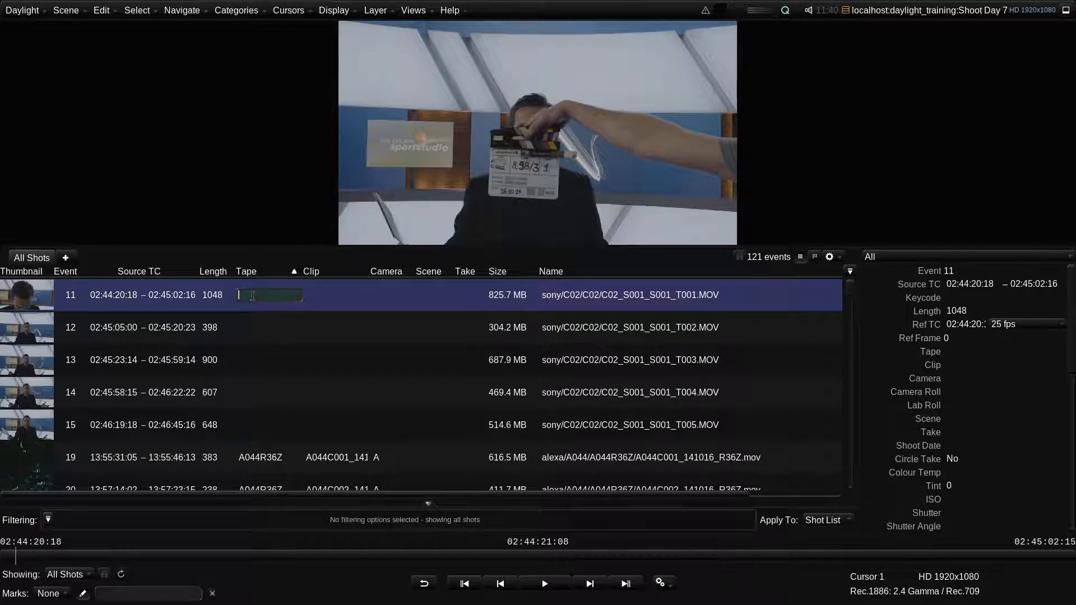
type("C002")
key("Return")
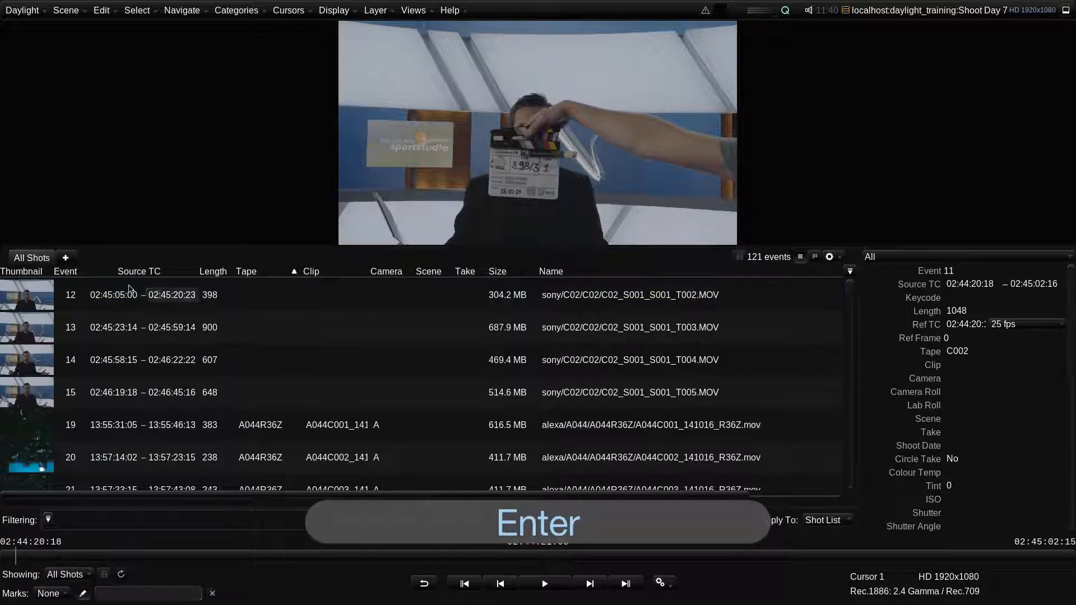
- Set the Tape of event 12 to C002, scrubbing the shot to check its slate
double_click(248, 294)
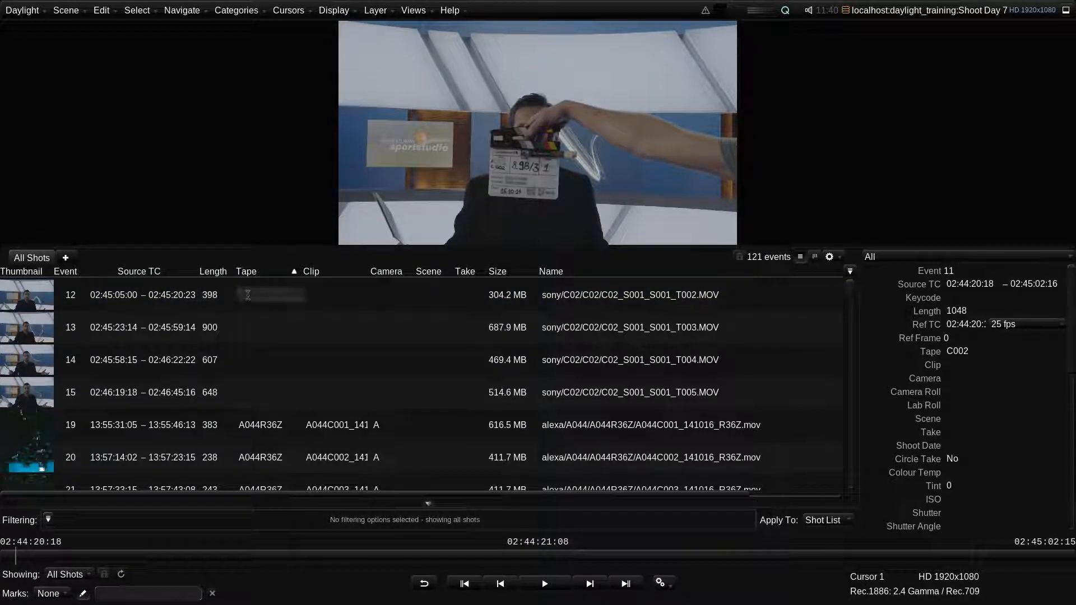
left_click(248, 295)
left_click_drag(6, 558, 24, 559)
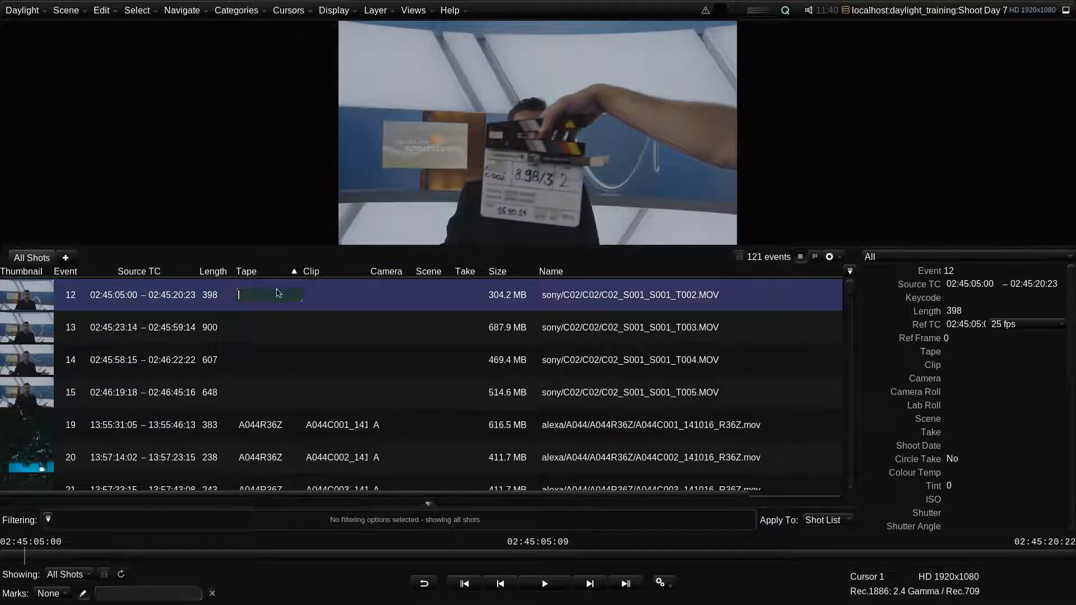
type("C002")
key("Return")
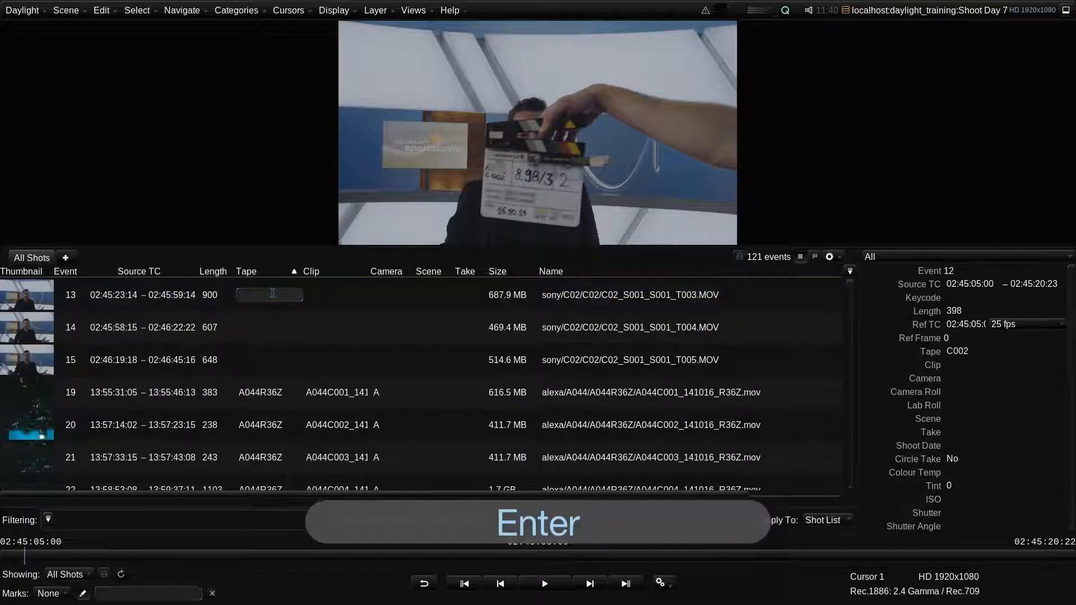
- Select event 13, scrub it to read the slate, and set its Tape to C002
left_click(48, 297)
left_click_drag(17, 556, 225, 555)
double_click(247, 293)
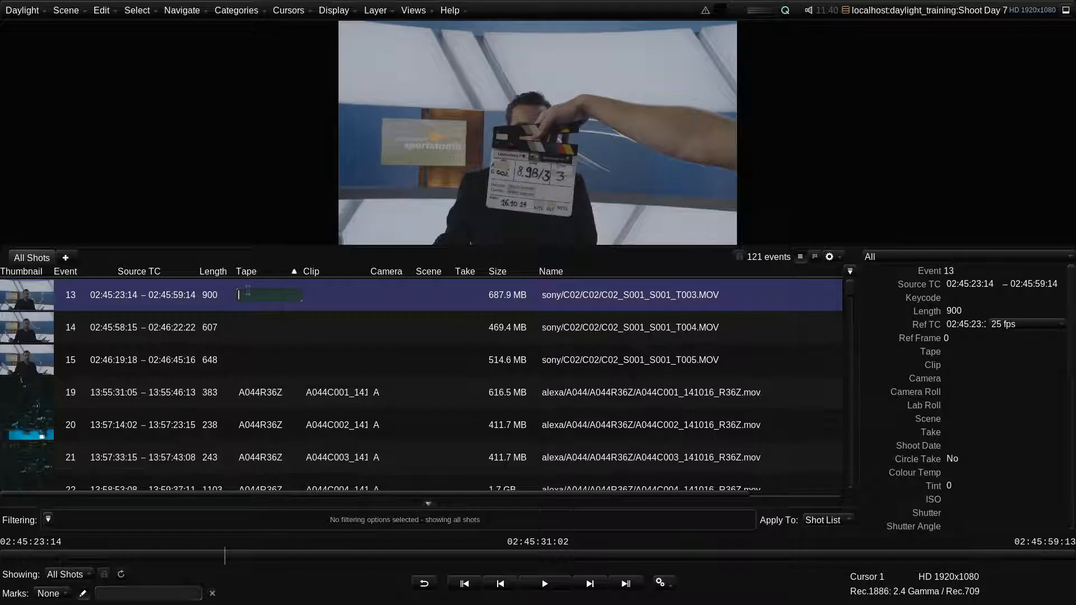
type("C002")
key("Return")
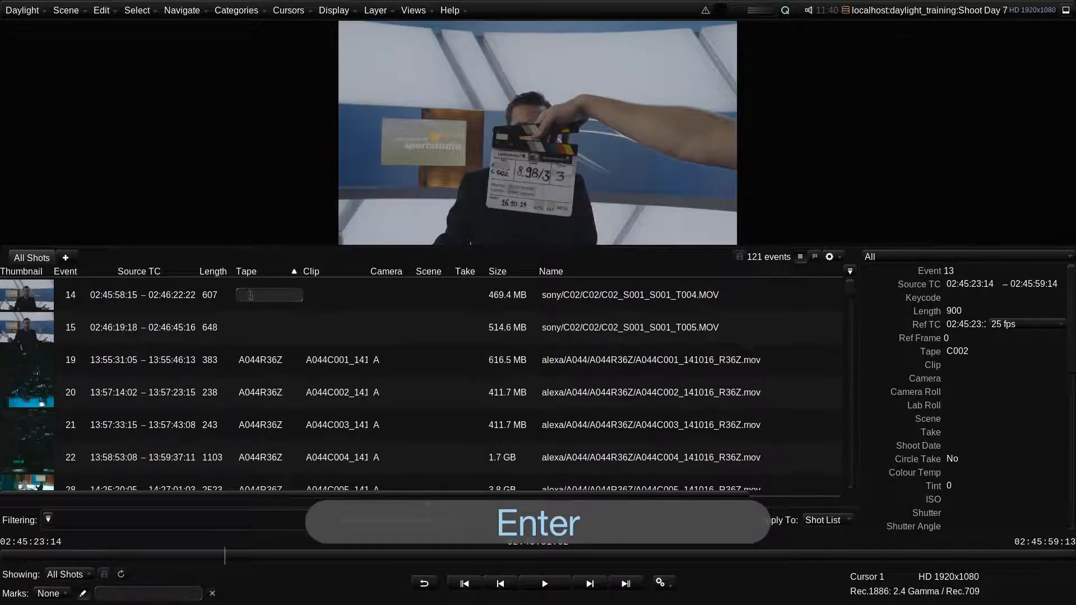
- Set the Tape of events 14 and 15 to C002
type("C002")
key("Return")
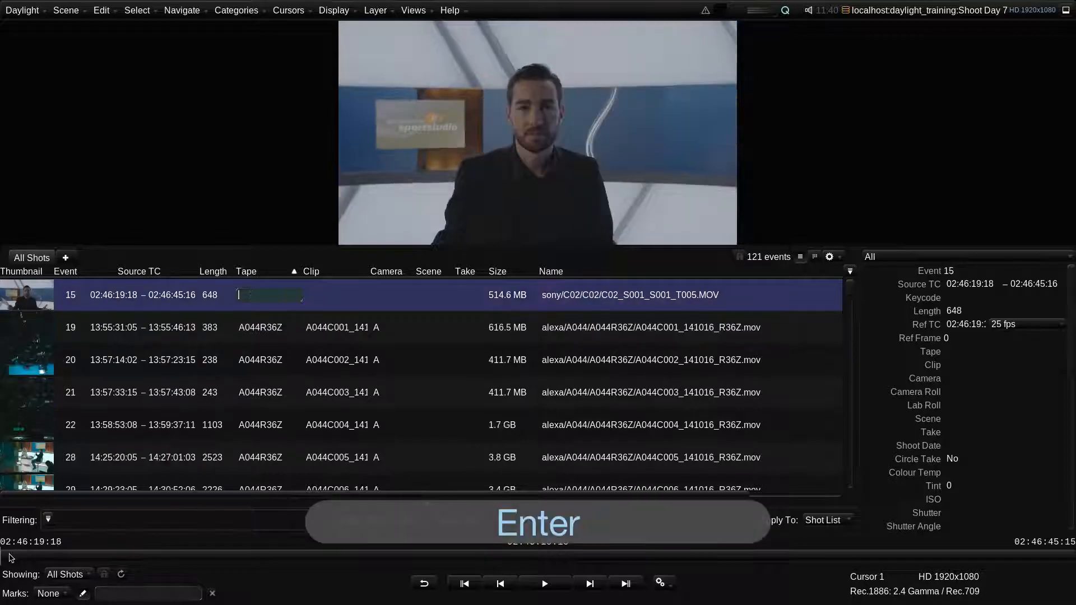
type("C002")
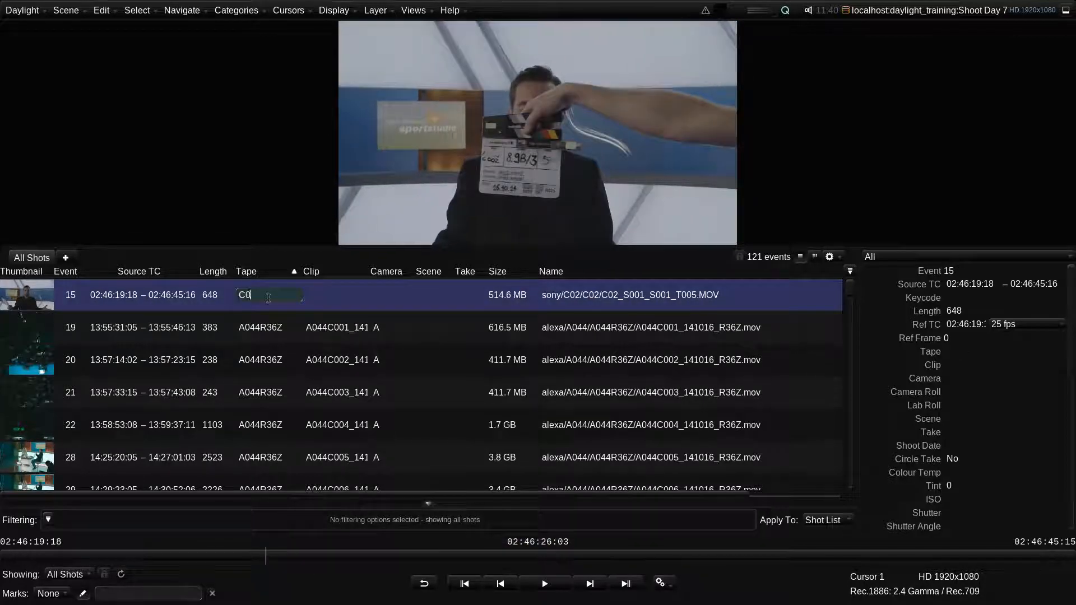
key("Return")
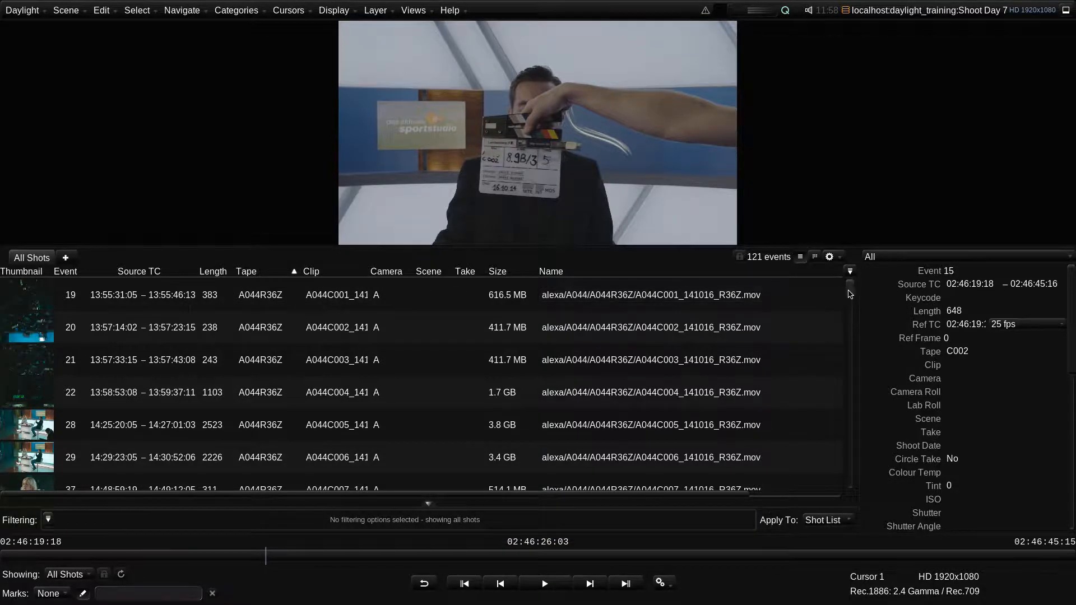
- Select event 11 among the C002 shots and set its Scene to 809B_3 and Take to 1
left_click_drag(849, 290, 847, 492)
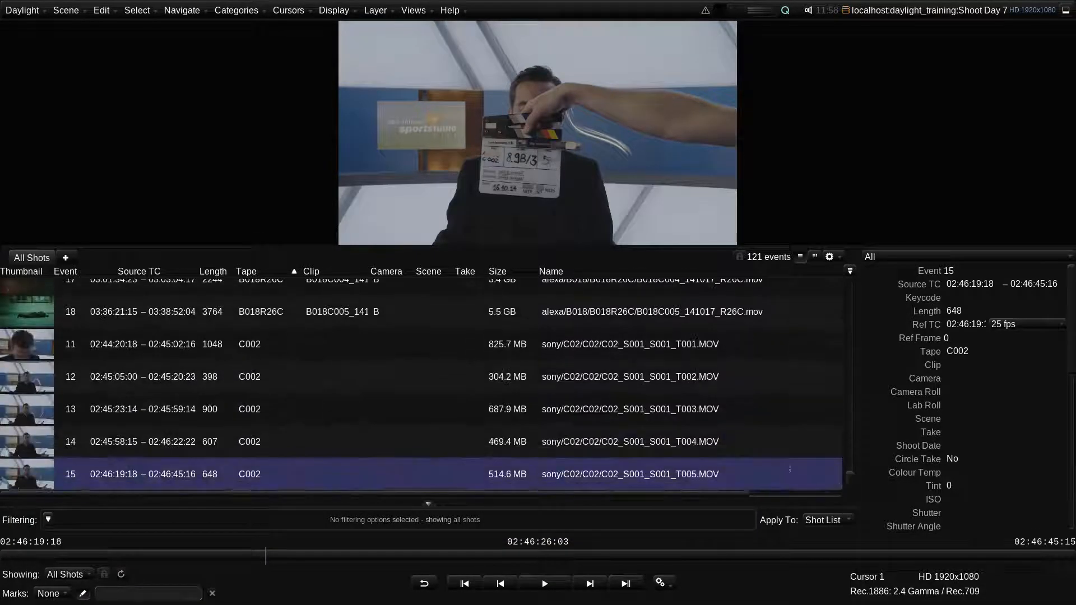
left_click(37, 350)
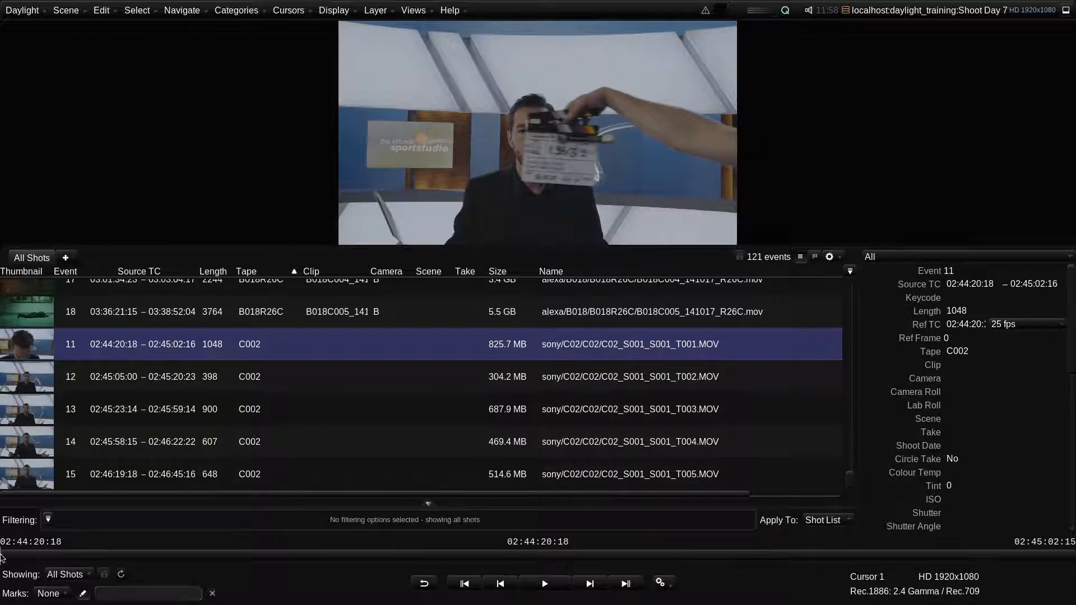
left_click_drag(3, 558, 8, 558)
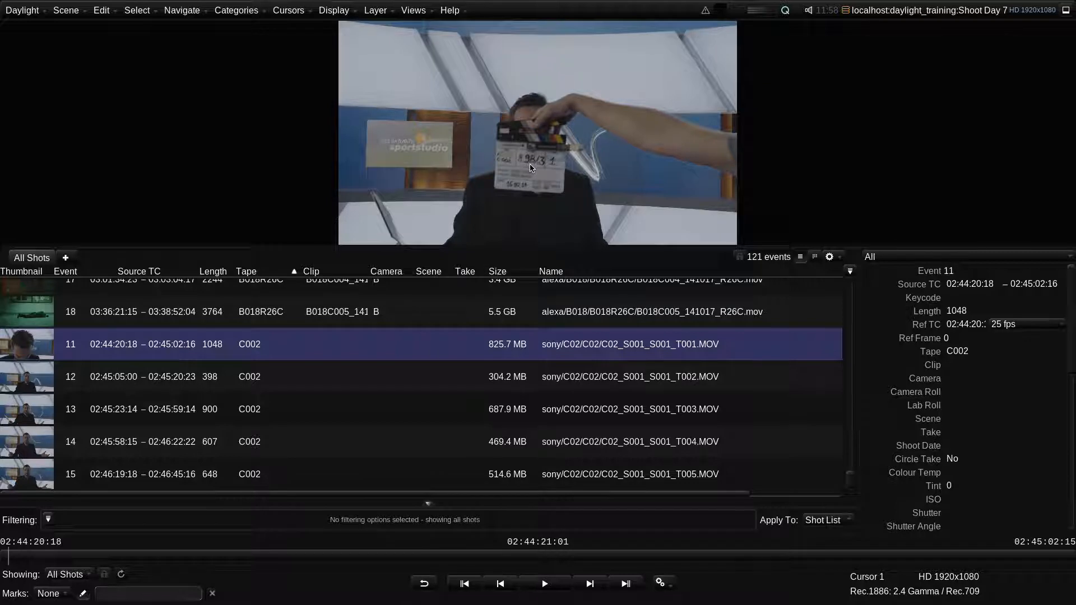
left_click(436, 344)
left_click(432, 347)
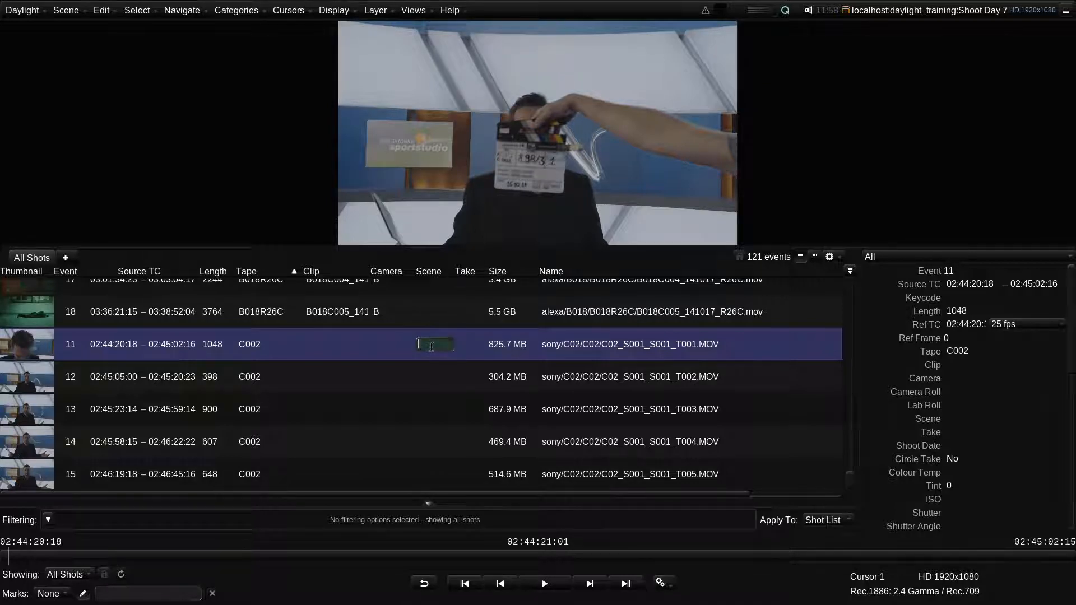
type("809B_ 3")
key("Tab")
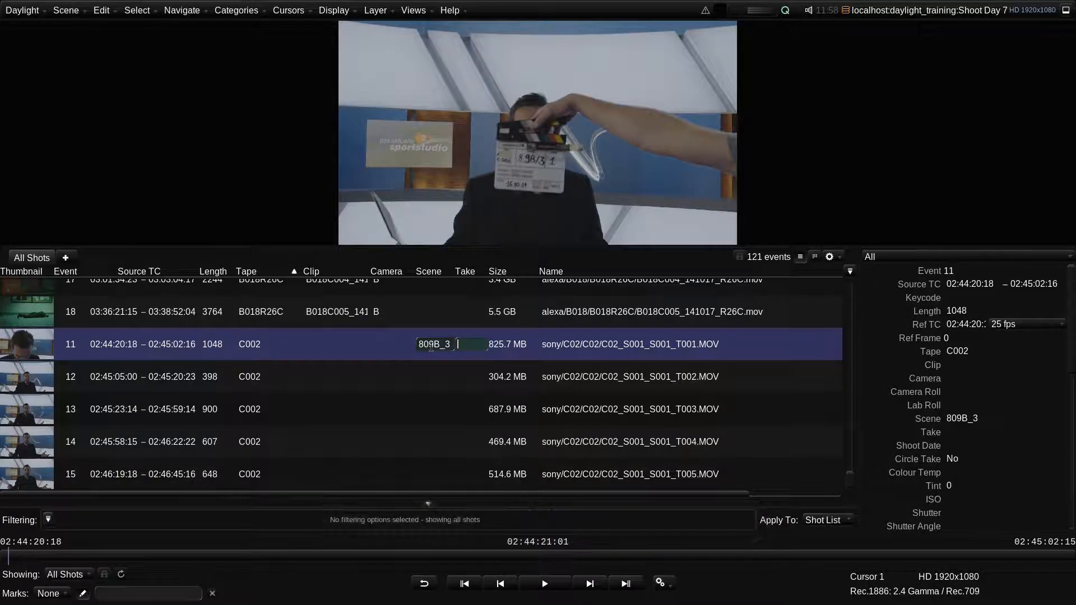
type("1")
key("Return")
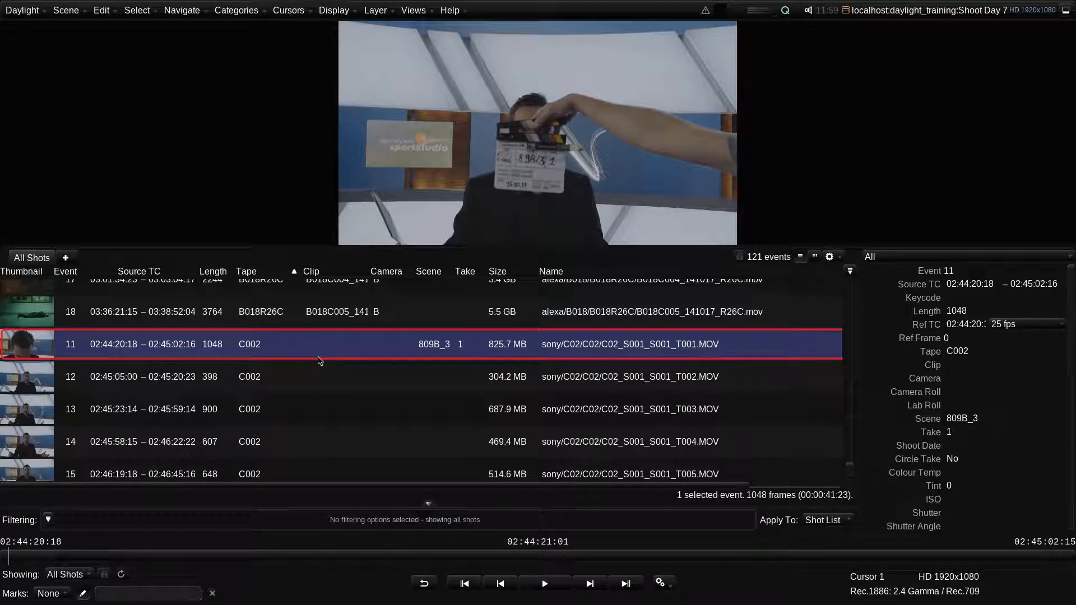
- Select events 11 through 15 and set their Scene to 809B_3 with incrementing take numbers starting at 1
left_click(328, 467, "shift")
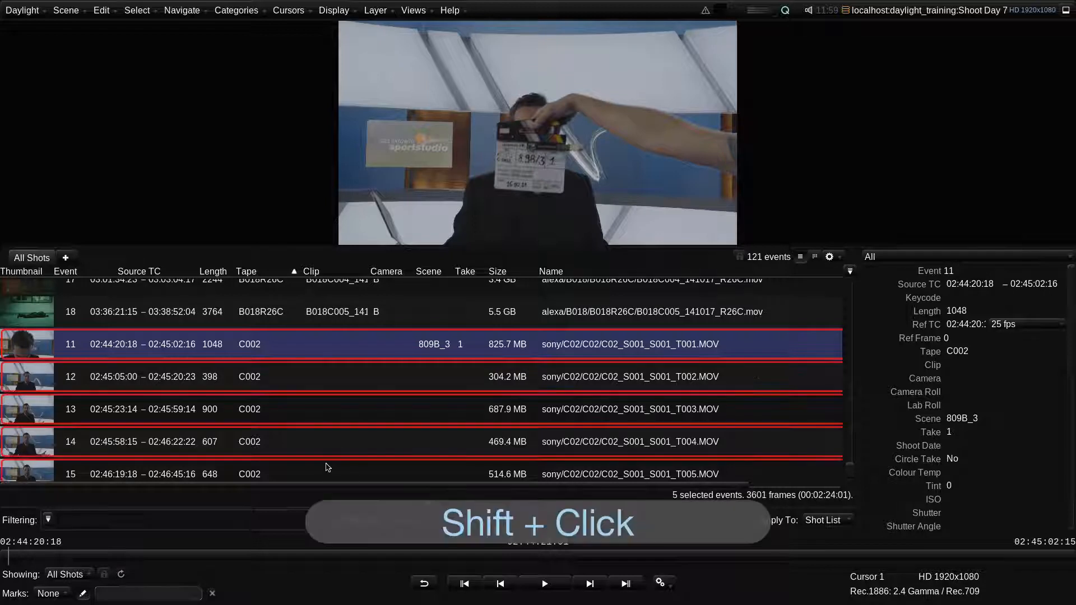
scroll(327, 467, "down", 2)
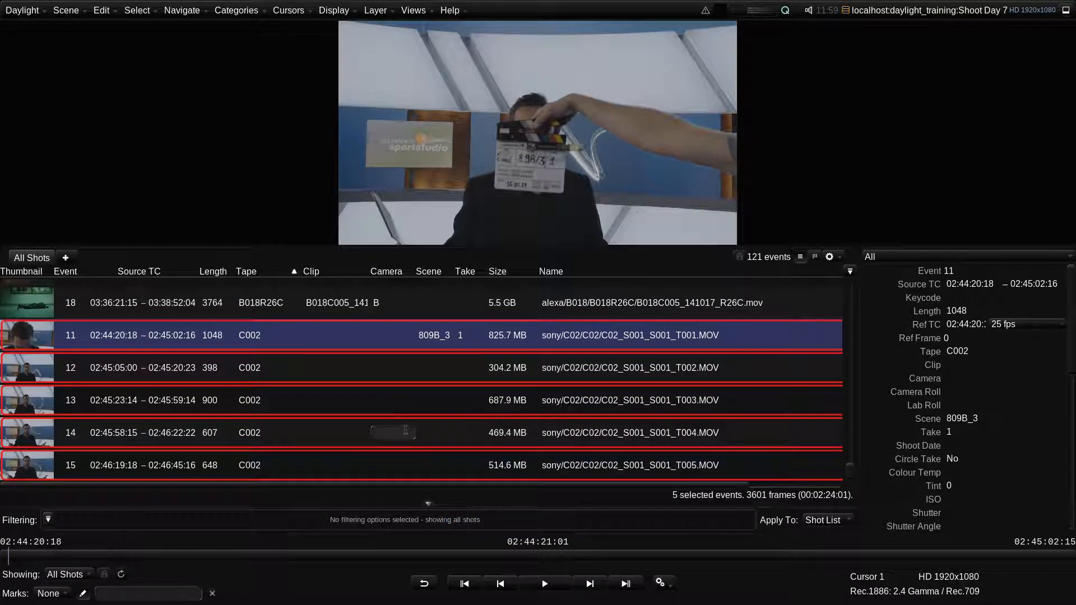
double_click(438, 435)
type("809B")
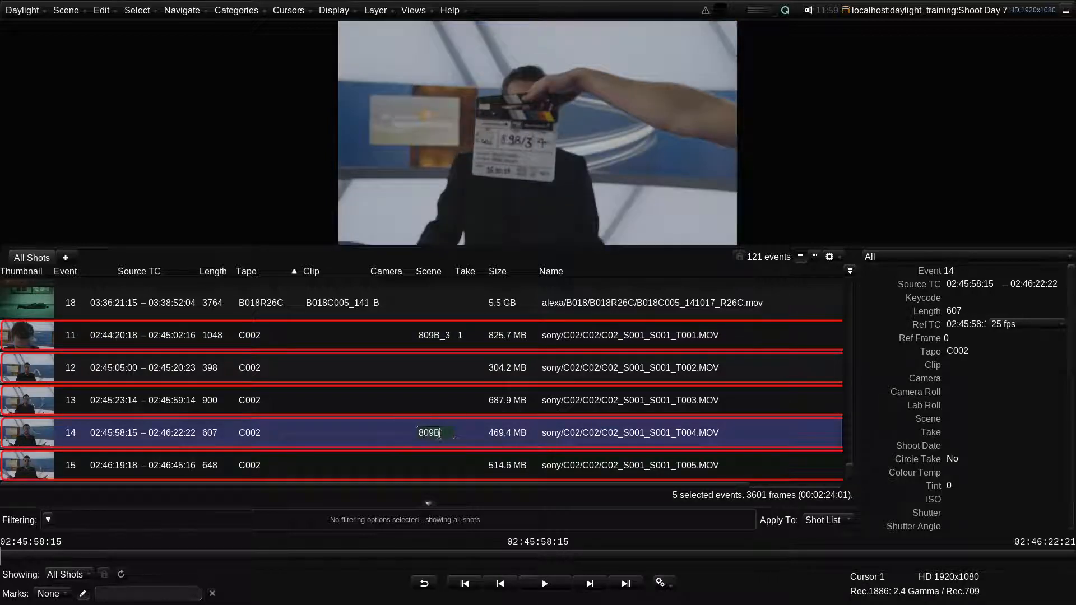
type("_3")
key("Return")
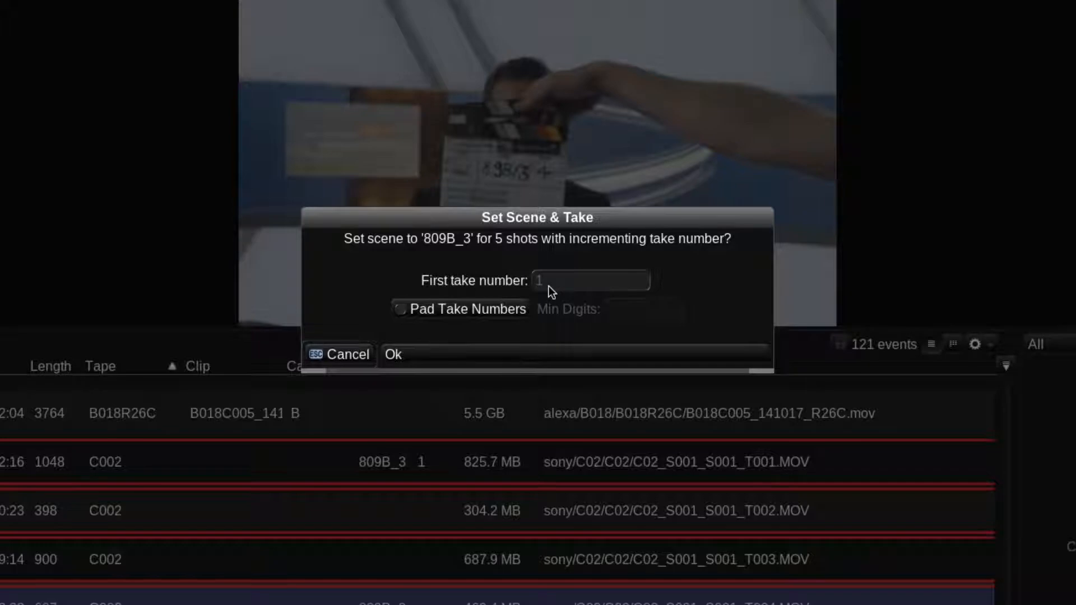
left_click(503, 354)
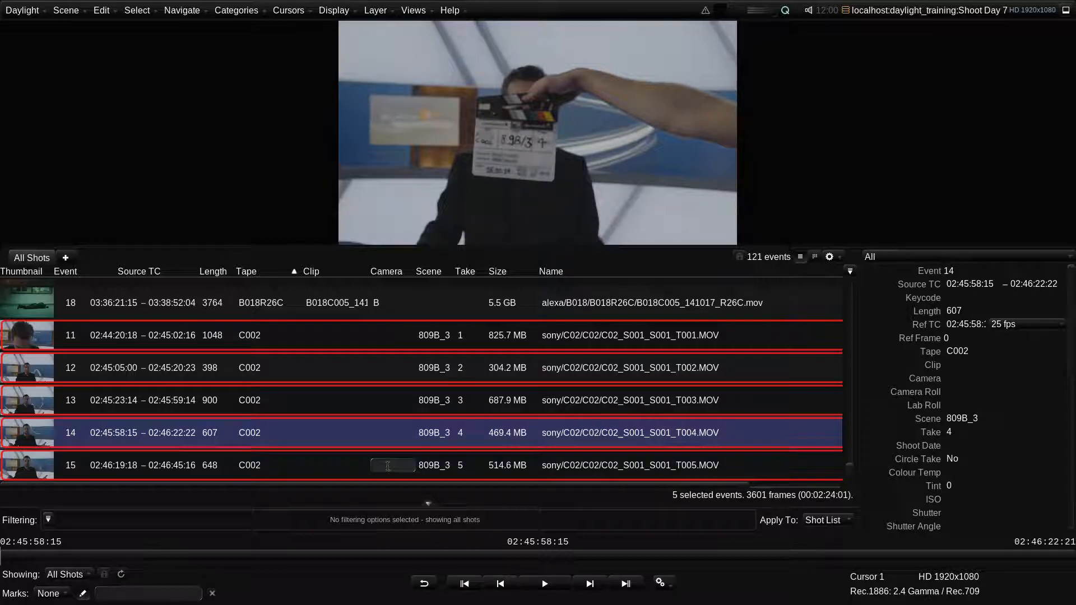
- Set the Camera to C for all five selected C002 shots
key("super+g")
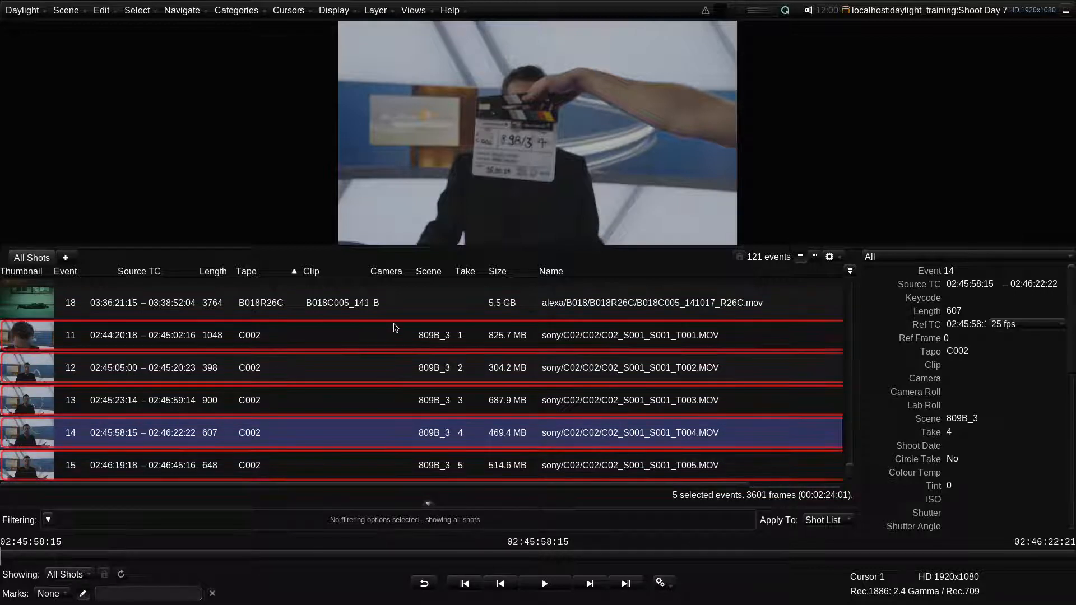
double_click(393, 334)
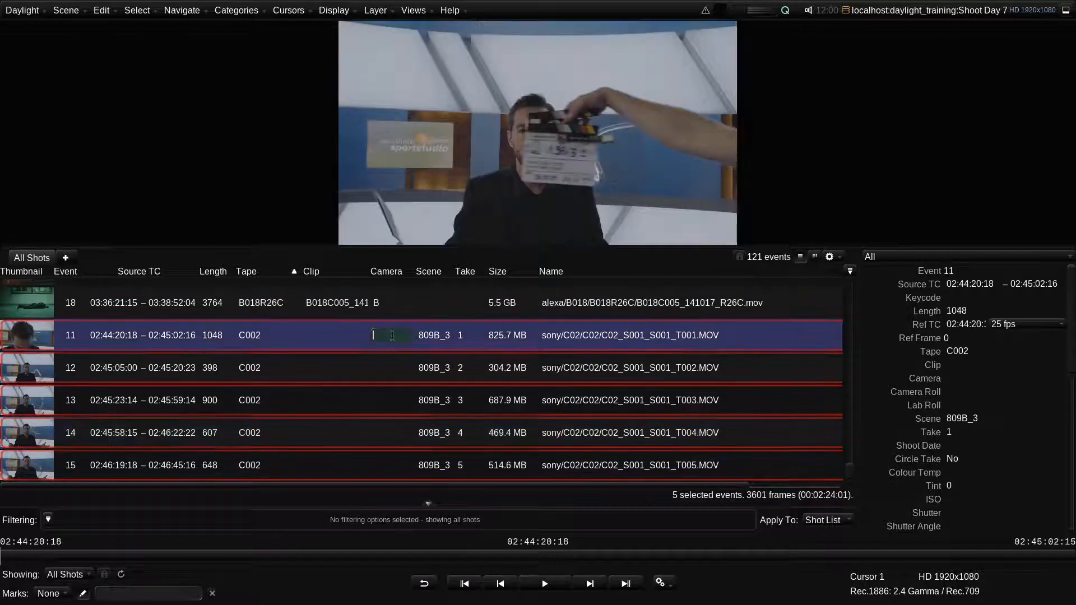
type("C")
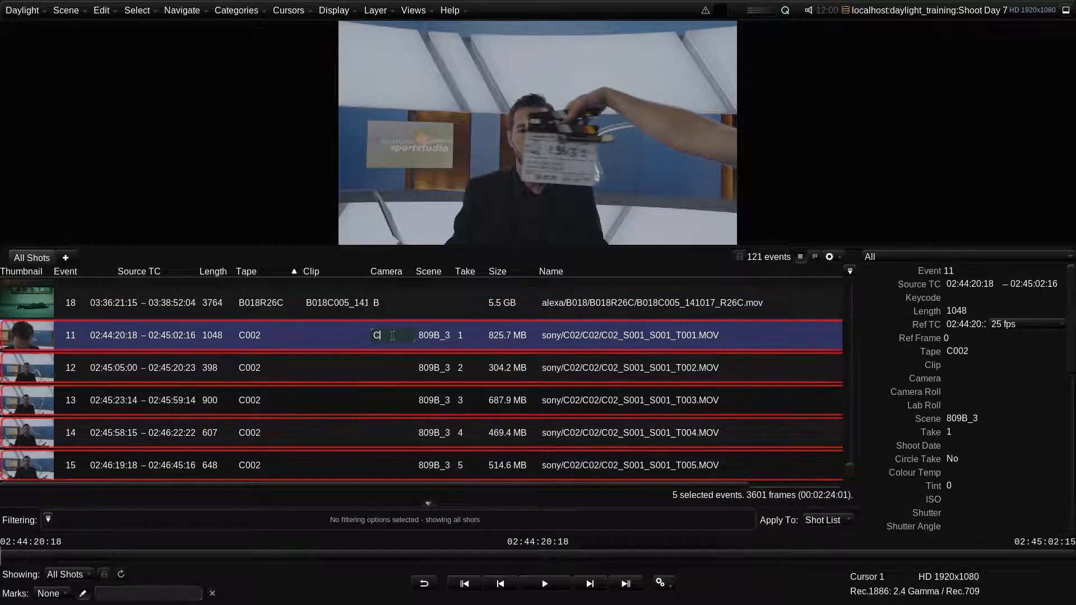
key("Return")
key("super+g")
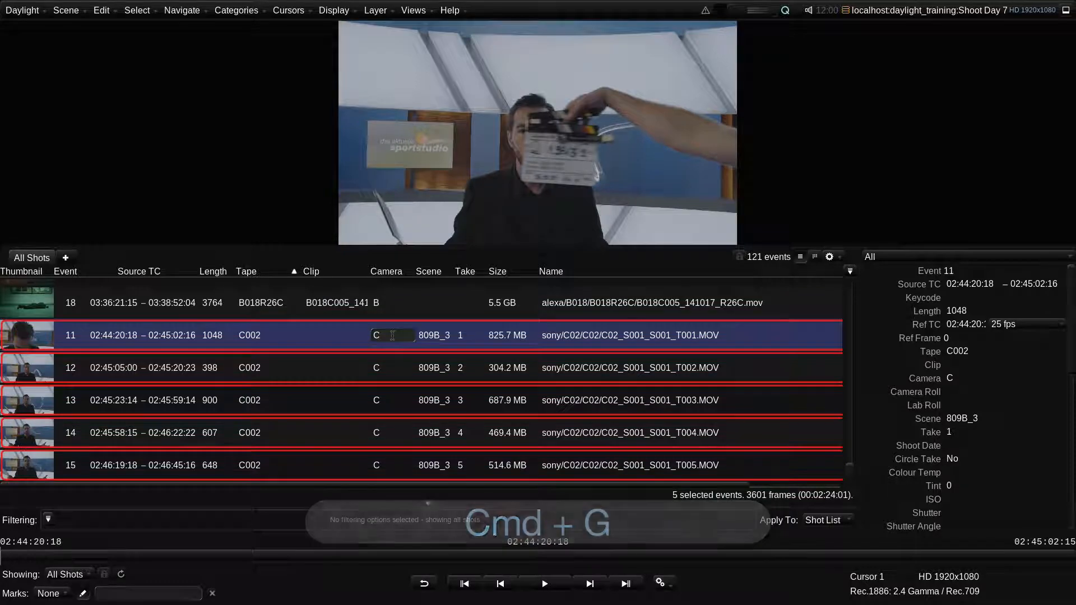
- Deselect all shots in the list
key("shift+super+a")
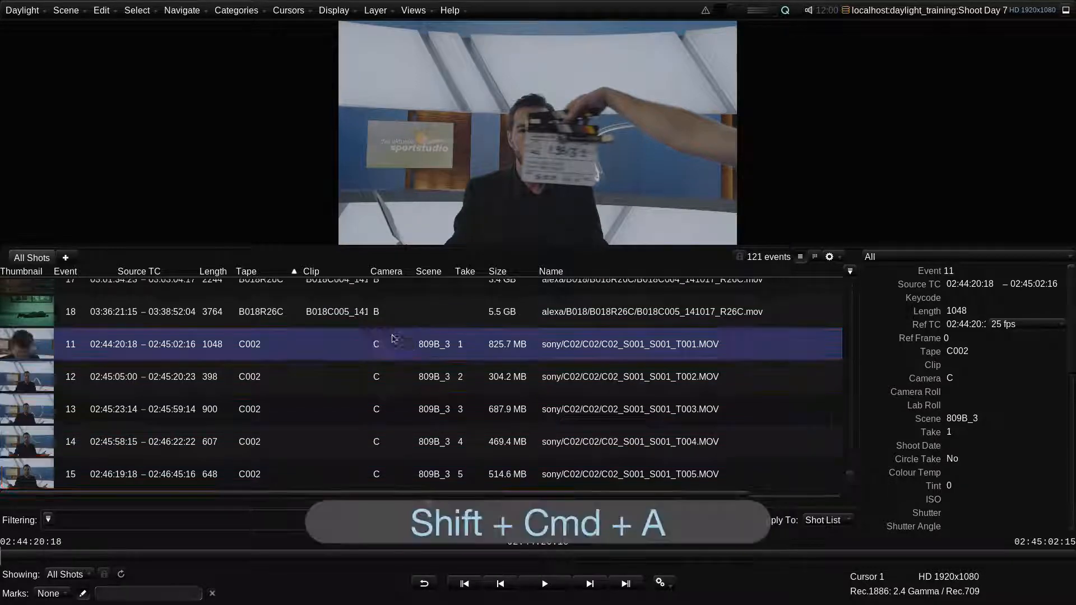
left_click(137, 11)
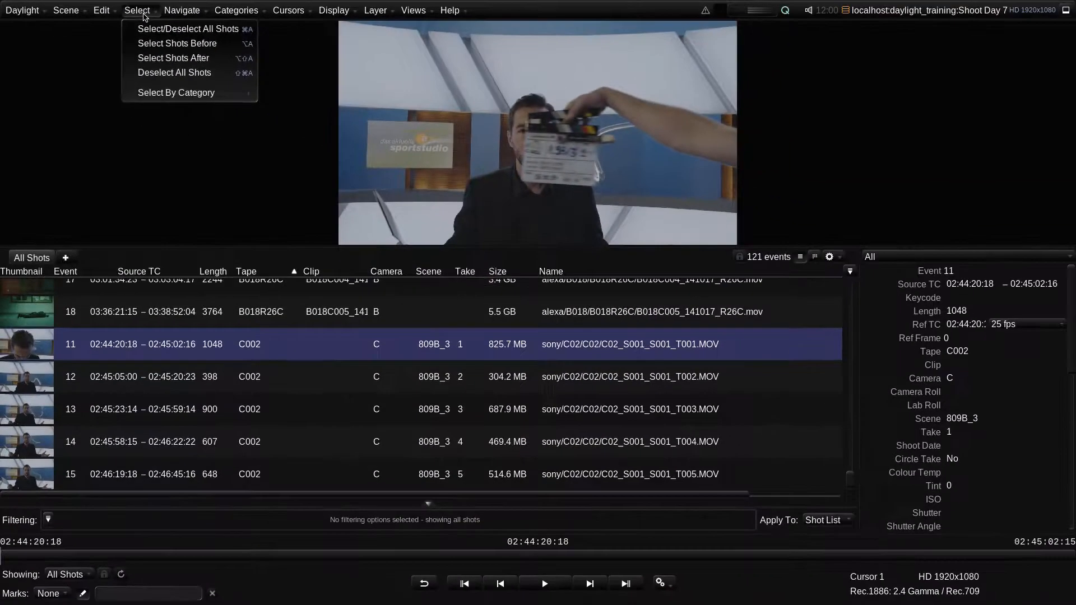
left_click(144, 13)
- Filter the shot list to show only shots whose Tape is A048R36Z
left_click_drag(847, 480, 843, 285)
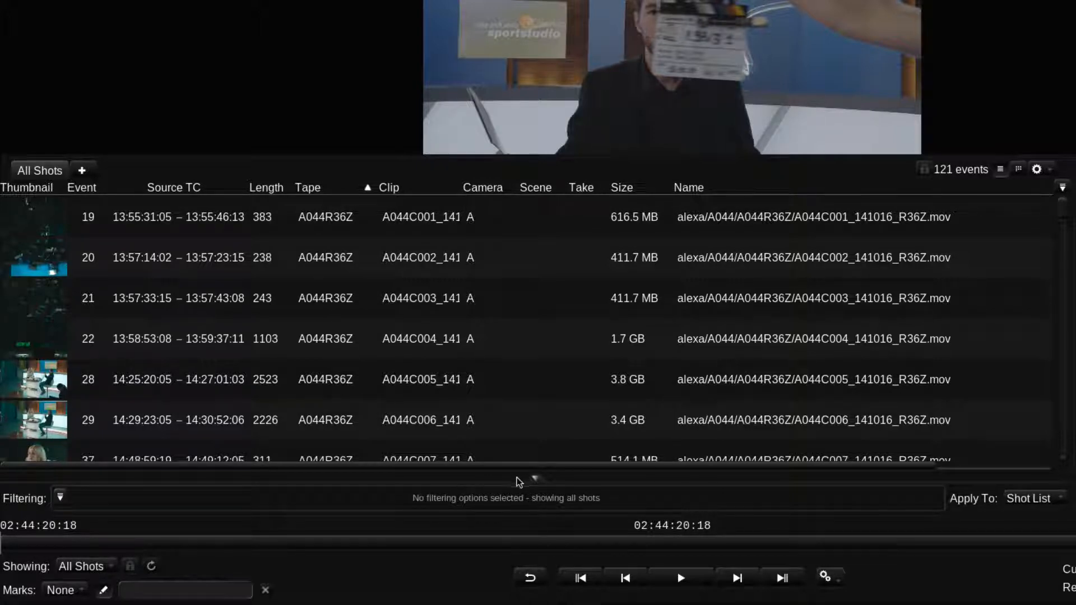
left_click(536, 481)
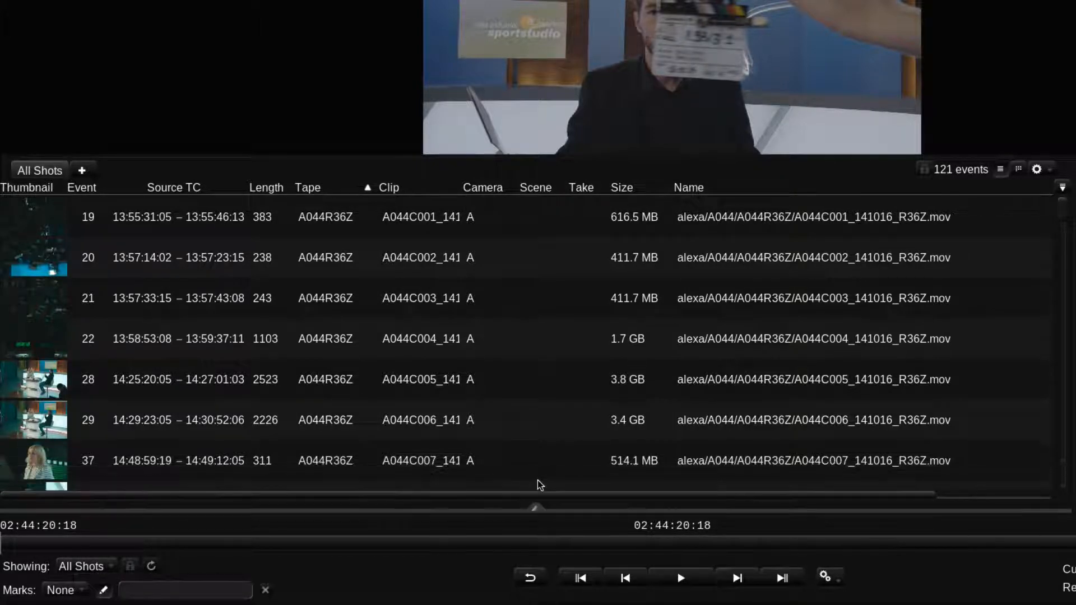
left_click(537, 510)
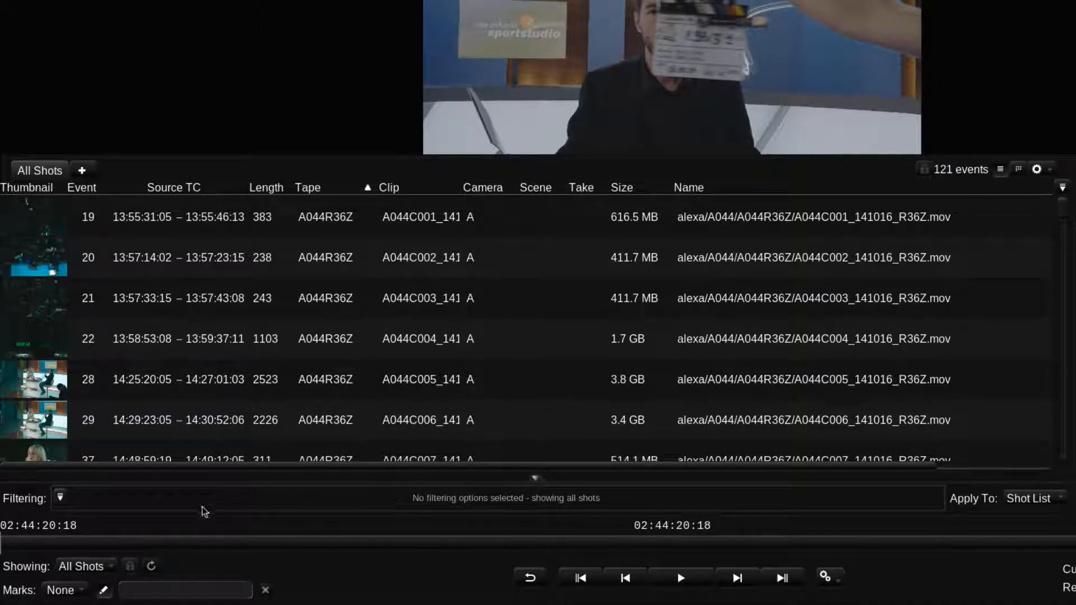
left_click(60, 498)
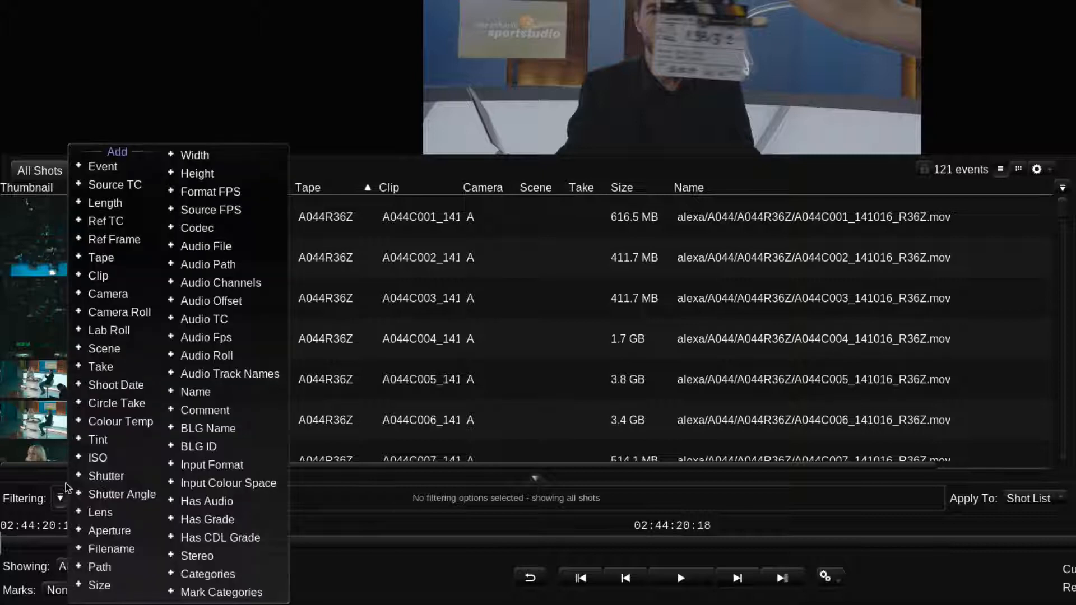
left_click(95, 259)
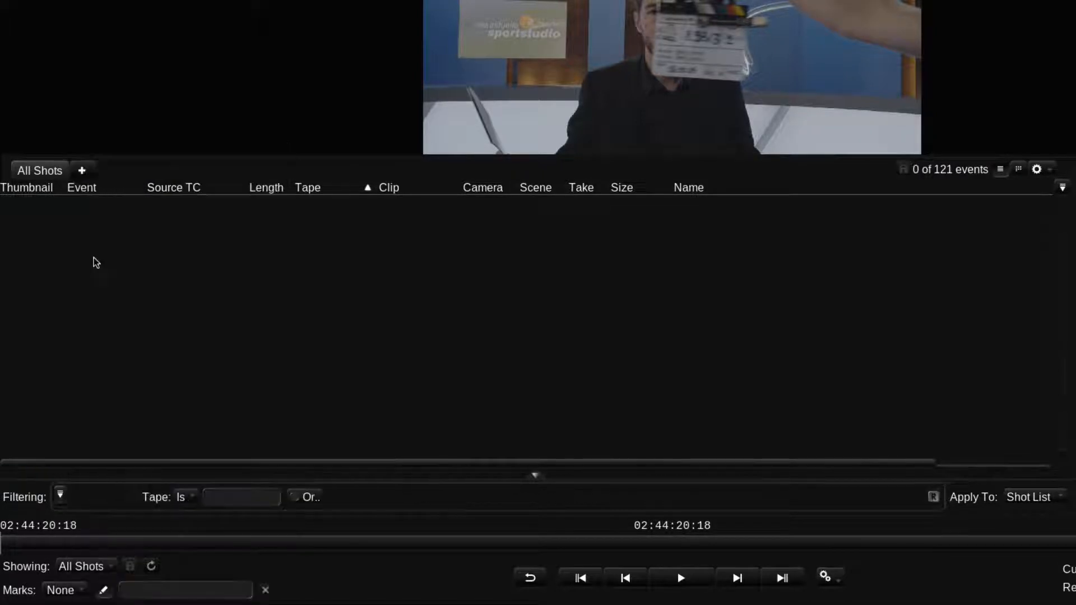
left_click(233, 497)
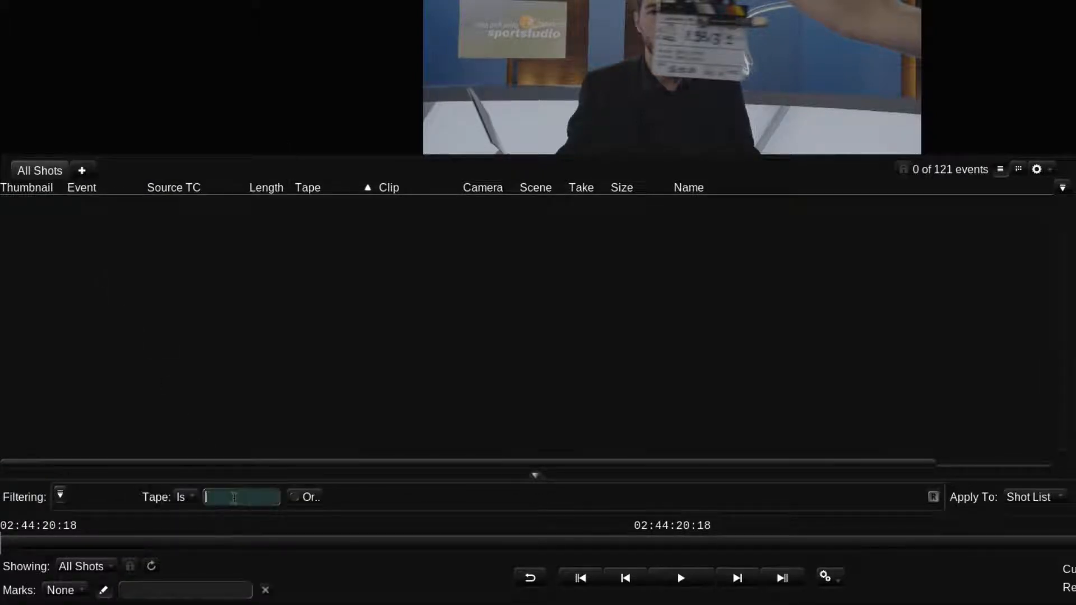
type("A048R36Z")
key("Return")
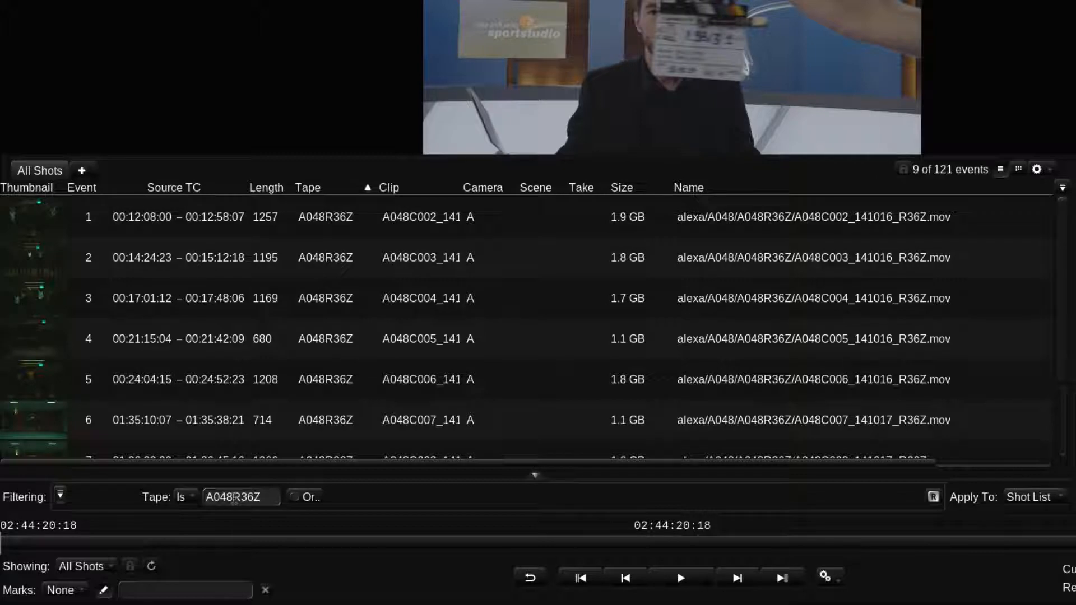
double_click(235, 497)
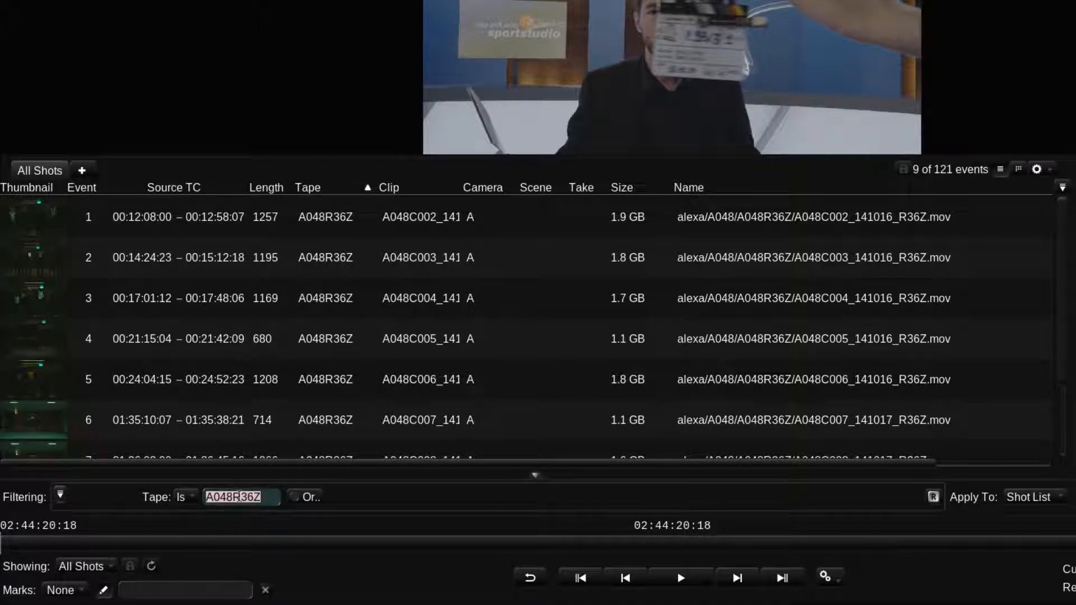
- Change the Tape filter to show shots whose Tape starts with A045
type("A04")
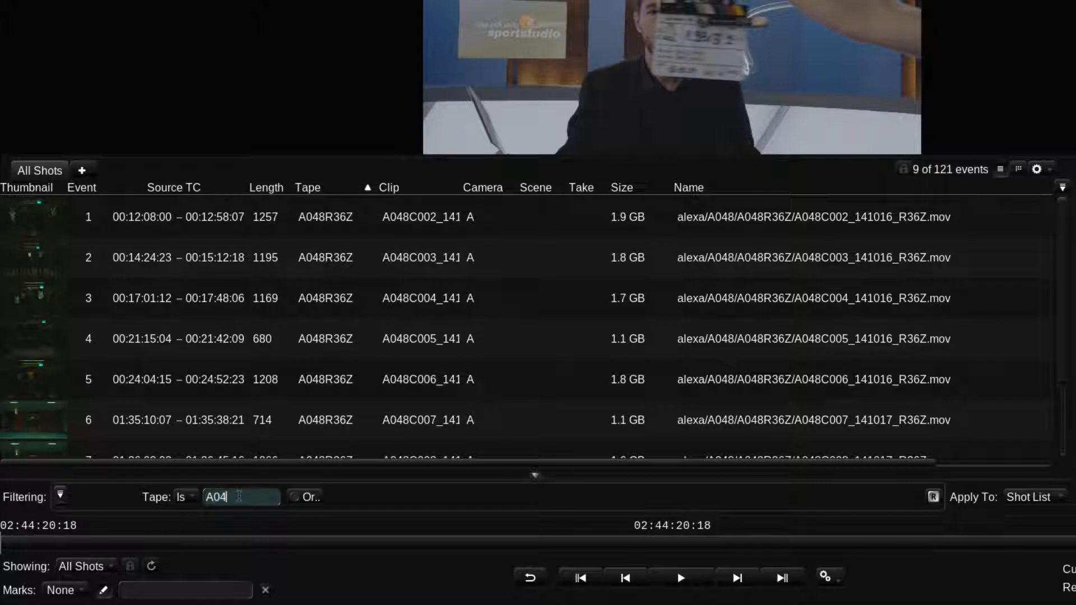
left_click(191, 498)
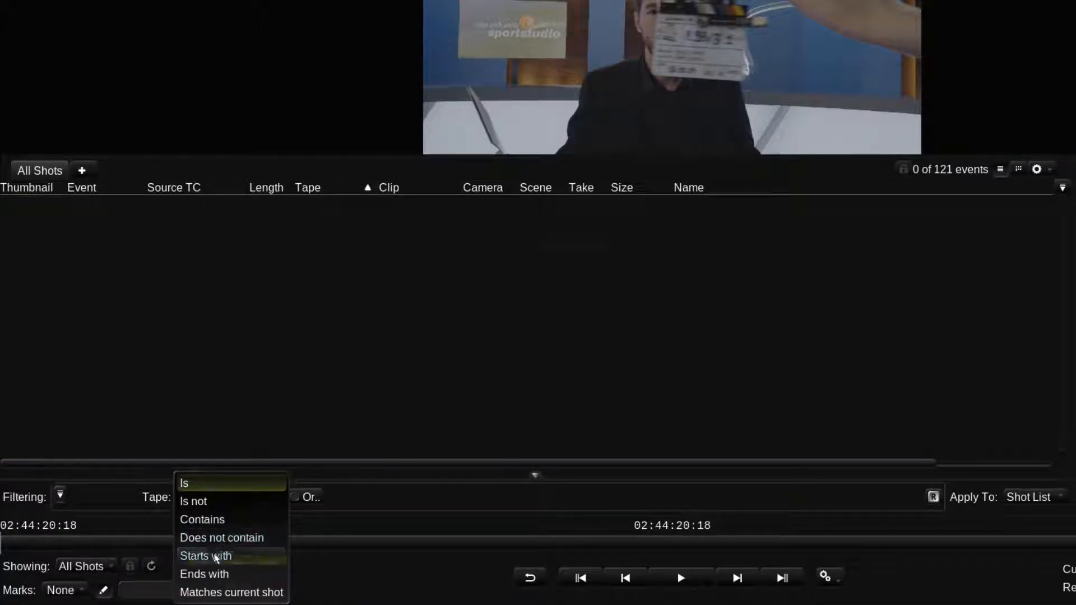
left_click(206, 555)
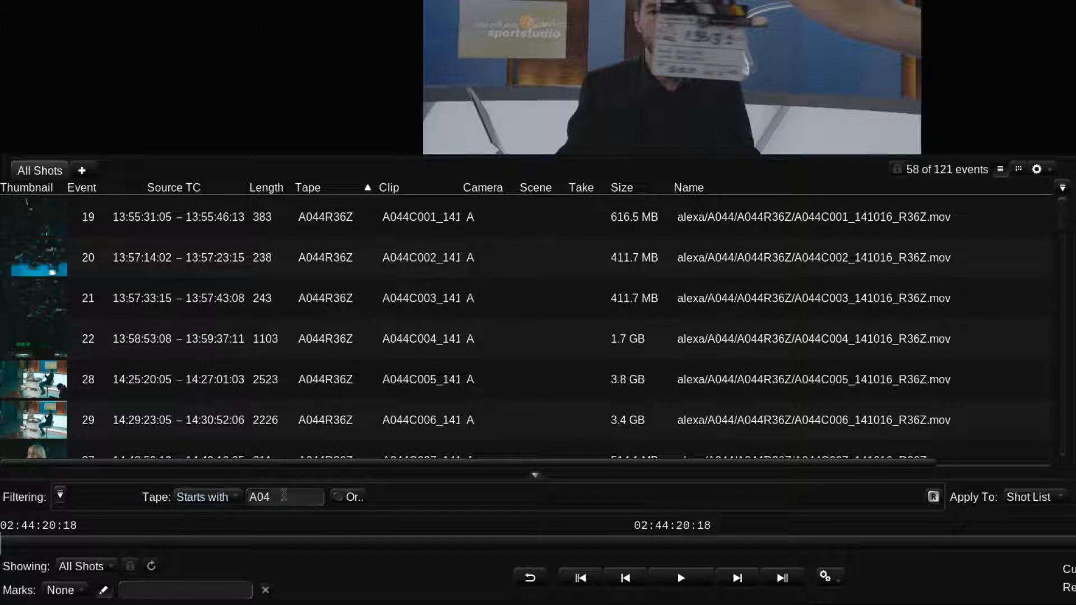
left_click(284, 495)
type("5")
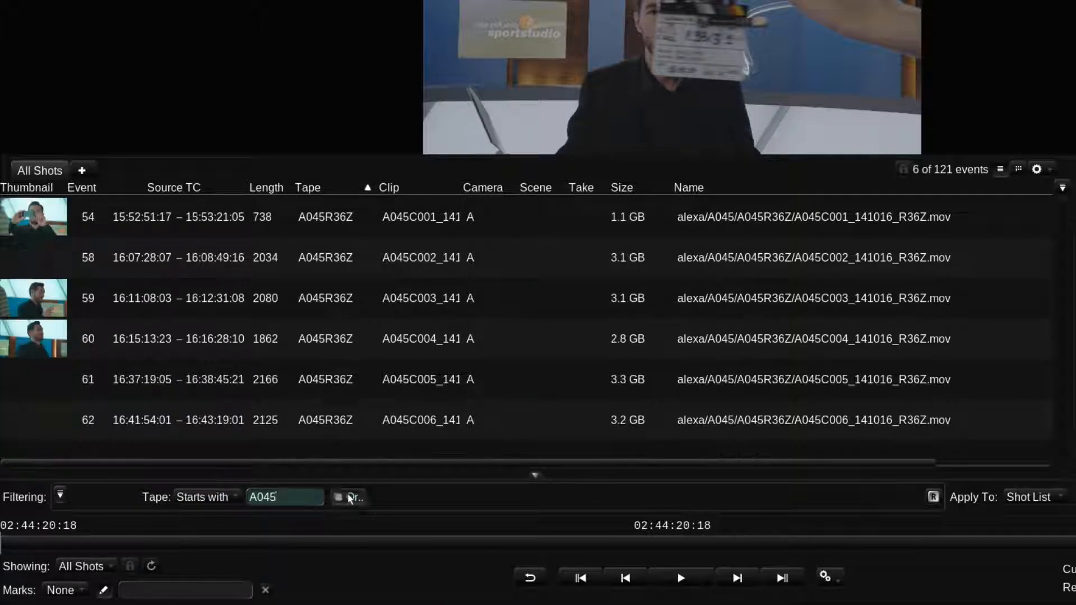
- Add an Or condition so shots whose Tape starts with A046 are also shown, and scroll through the results
left_click(347, 497)
left_click(403, 497)
left_click(402, 555)
left_click(465, 497)
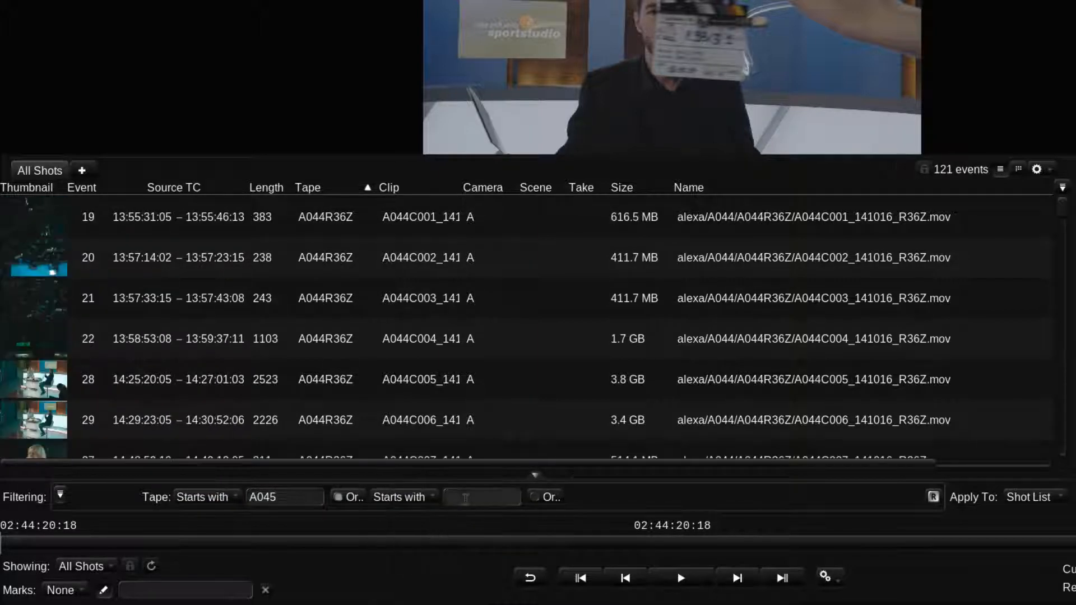
type("A046")
key("Return")
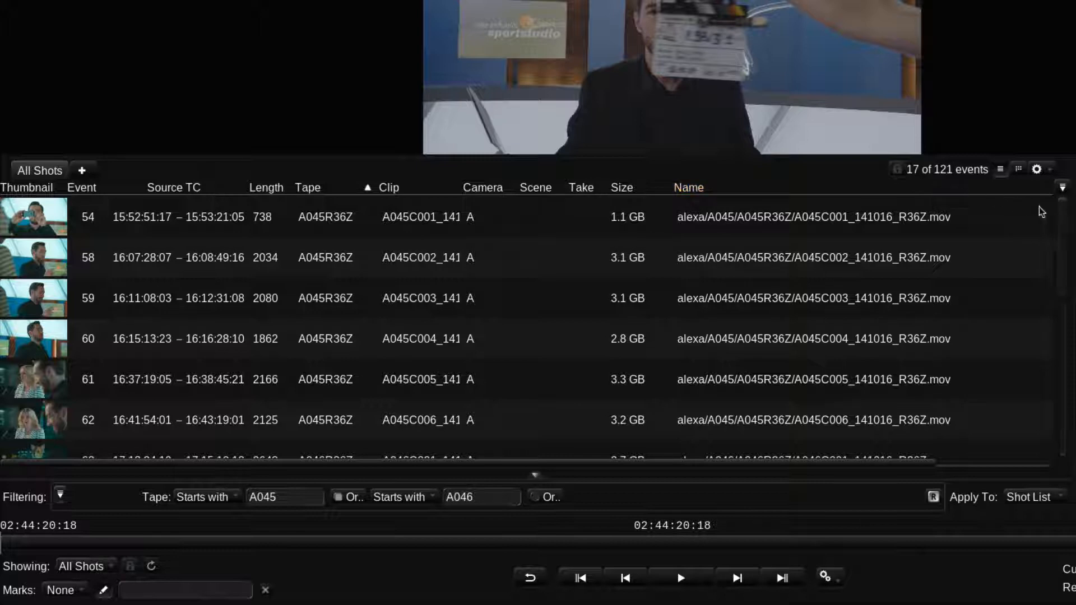
left_click_drag(1062, 241, 1047, 410)
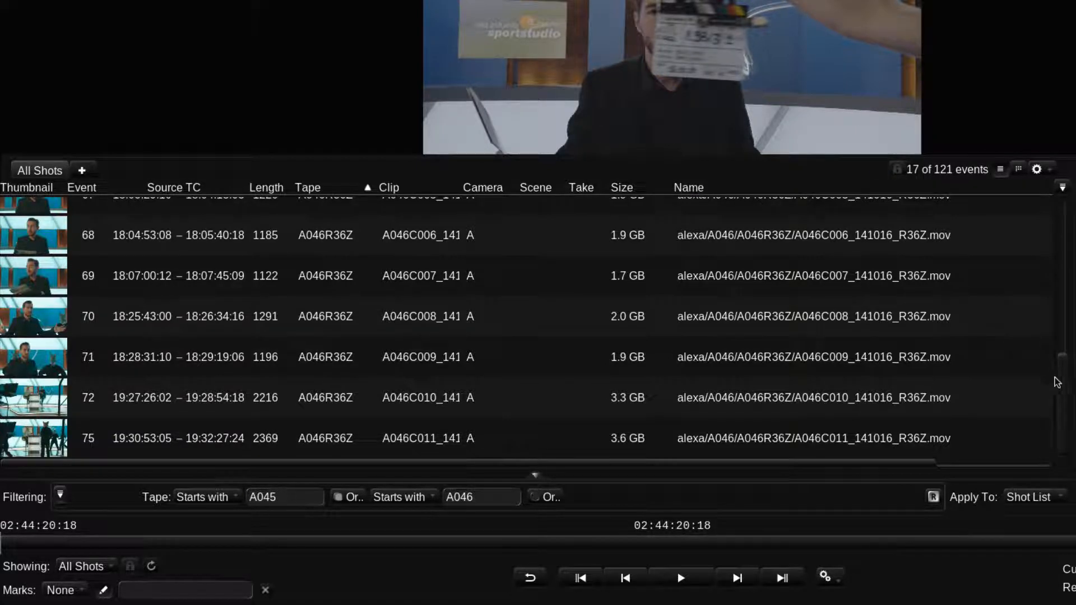
left_click_drag(1056, 383, 1059, 224)
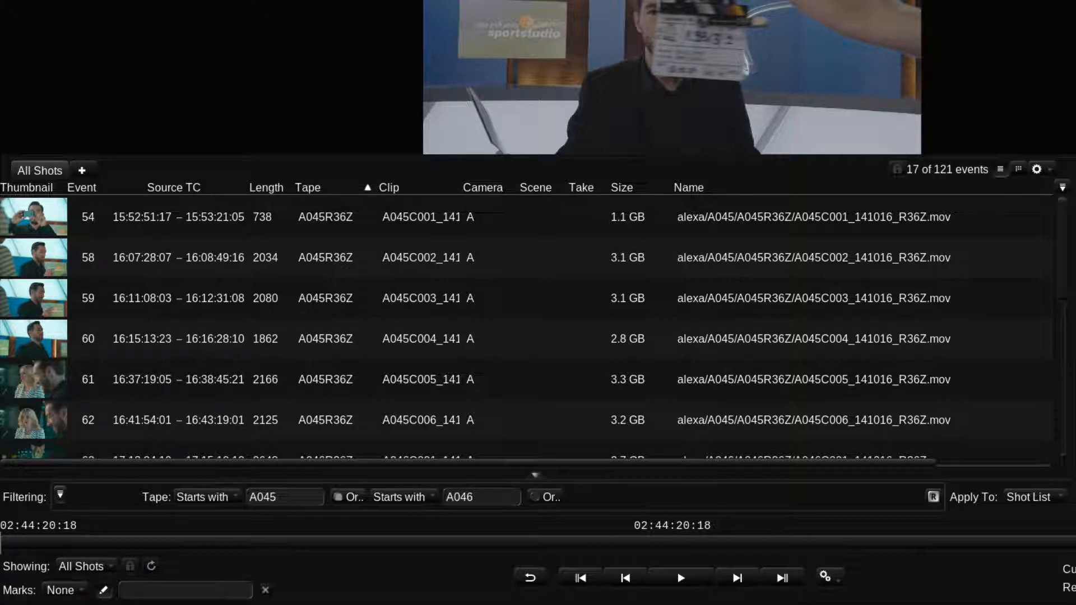
- Add a Ref TC filter limiting shots to those on or after 18:00:00:00
left_click(60, 494)
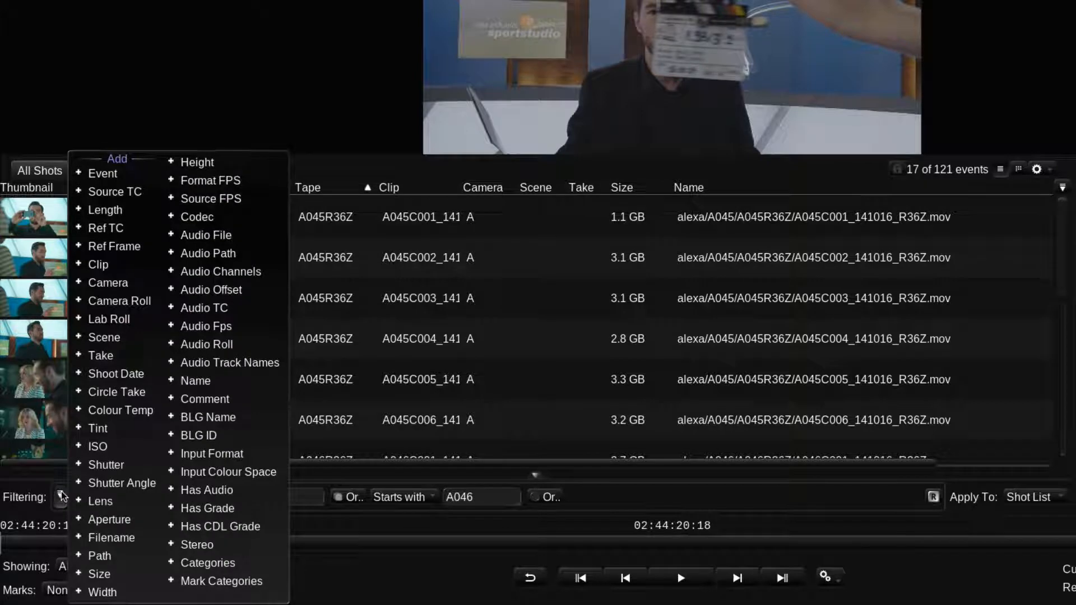
left_click(106, 227)
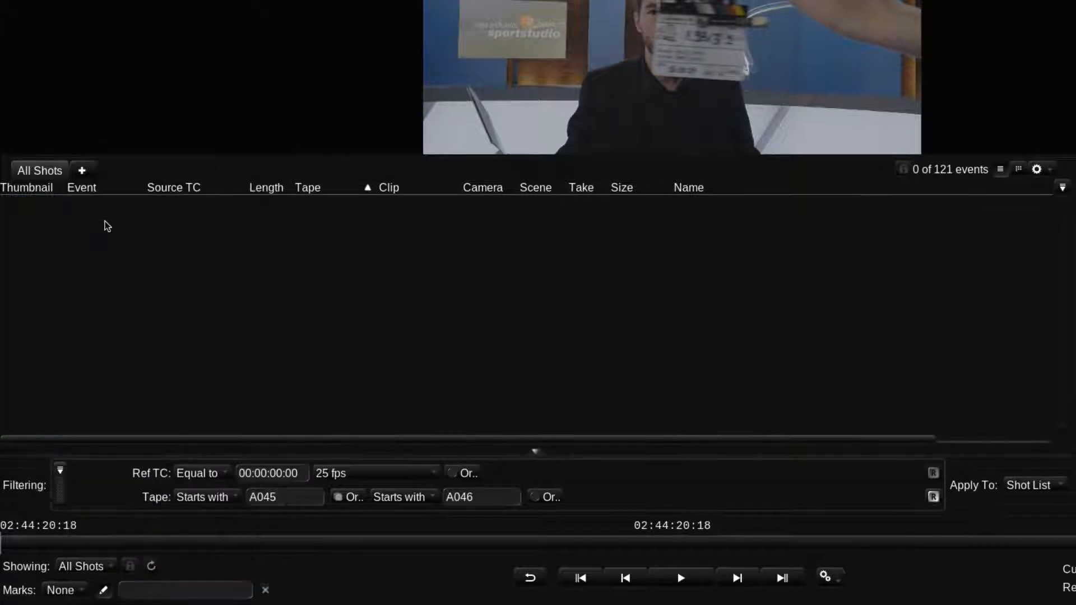
left_click(197, 473)
left_click(203, 515)
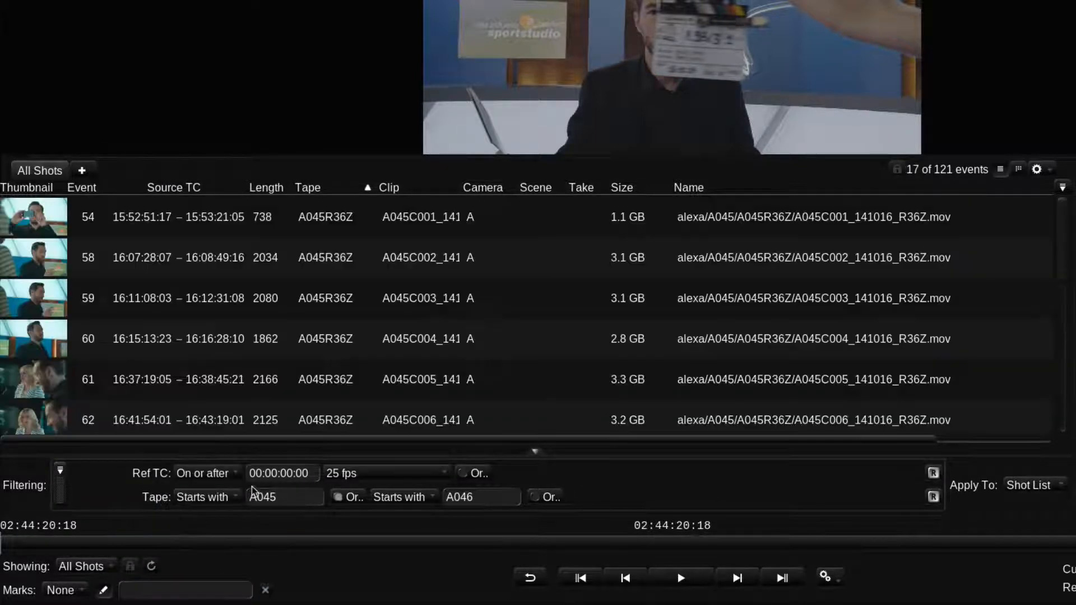
left_click(255, 474)
type("18")
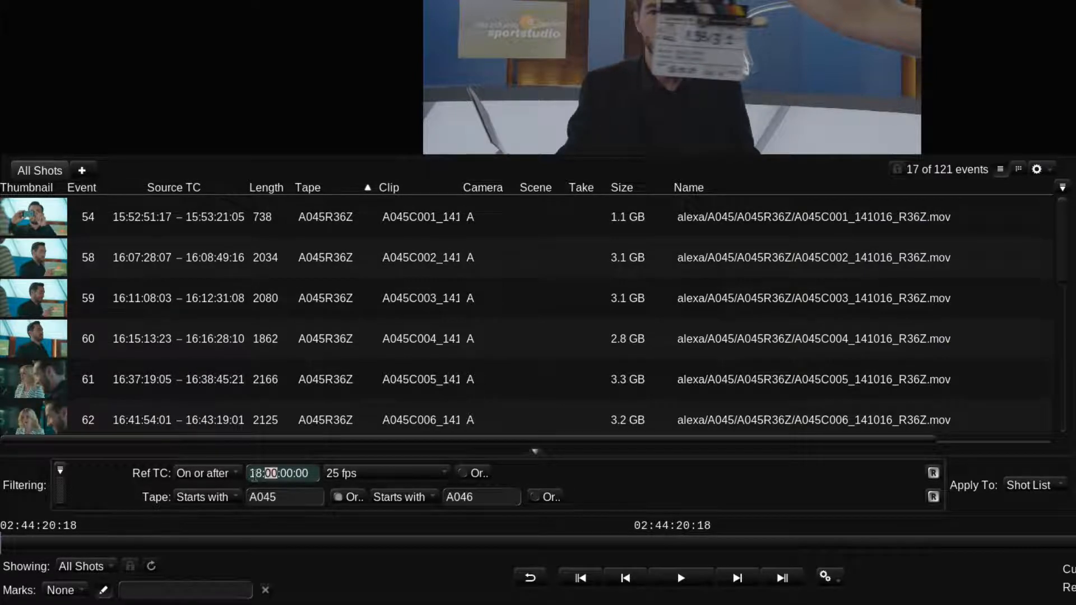
key("Return")
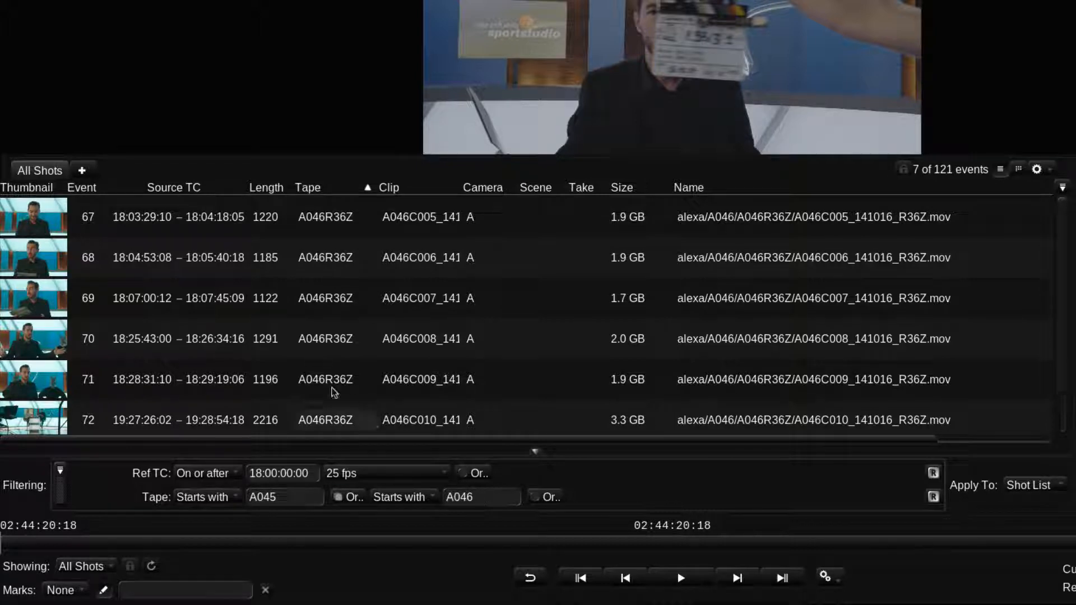
- Save the filtered view as a new shot list tab named Check Lighting
left_click(82, 171)
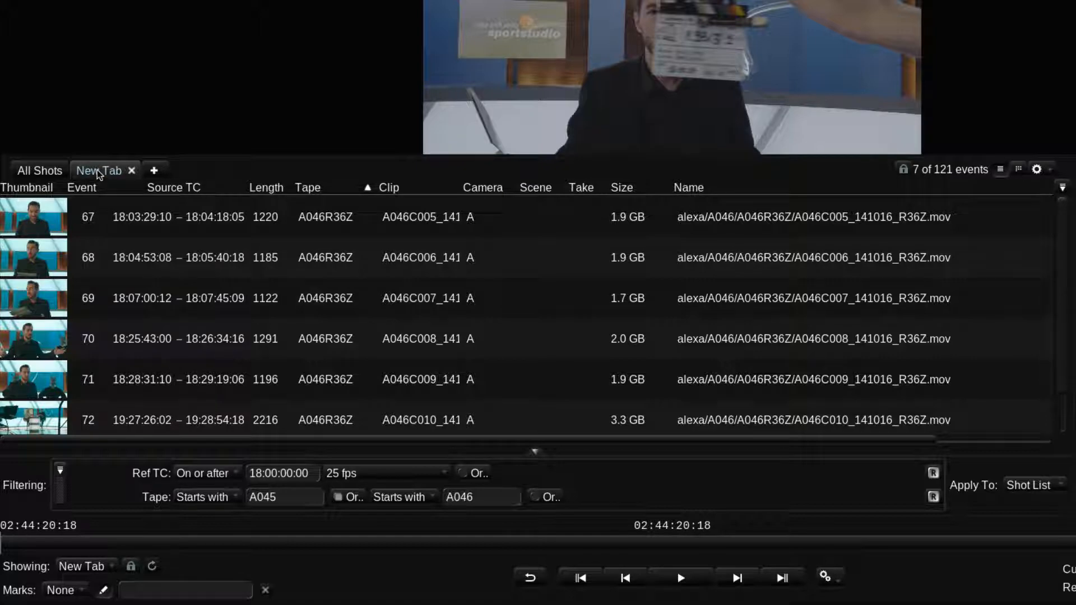
double_click(96, 170)
type("Check Light")
type("ing")
key("Return")
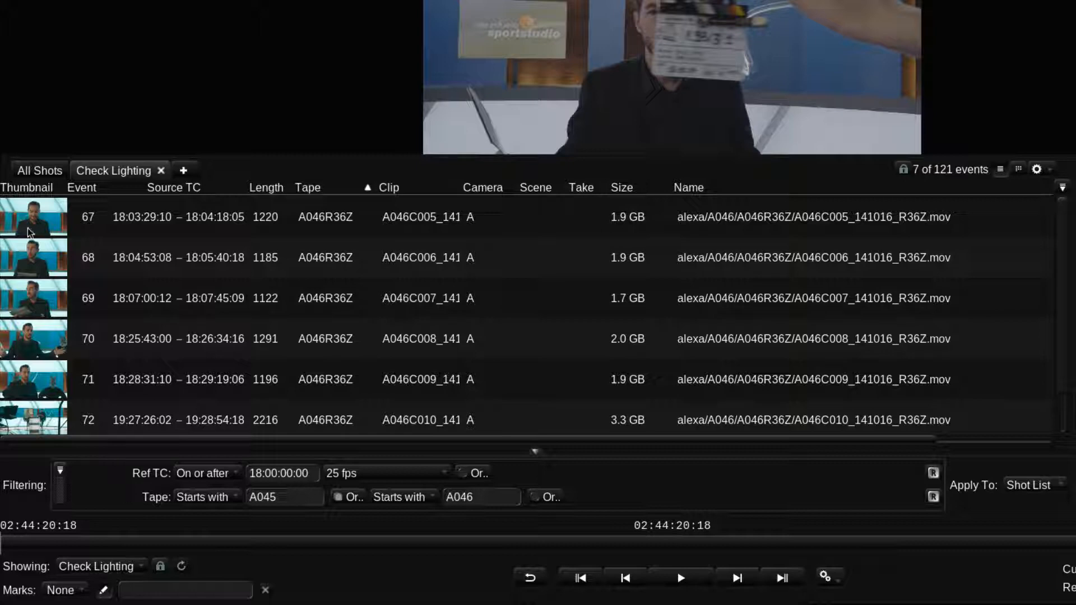
- Switch to the All Shots tab and remove its Ref TC and Tape filters
left_click(30, 171)
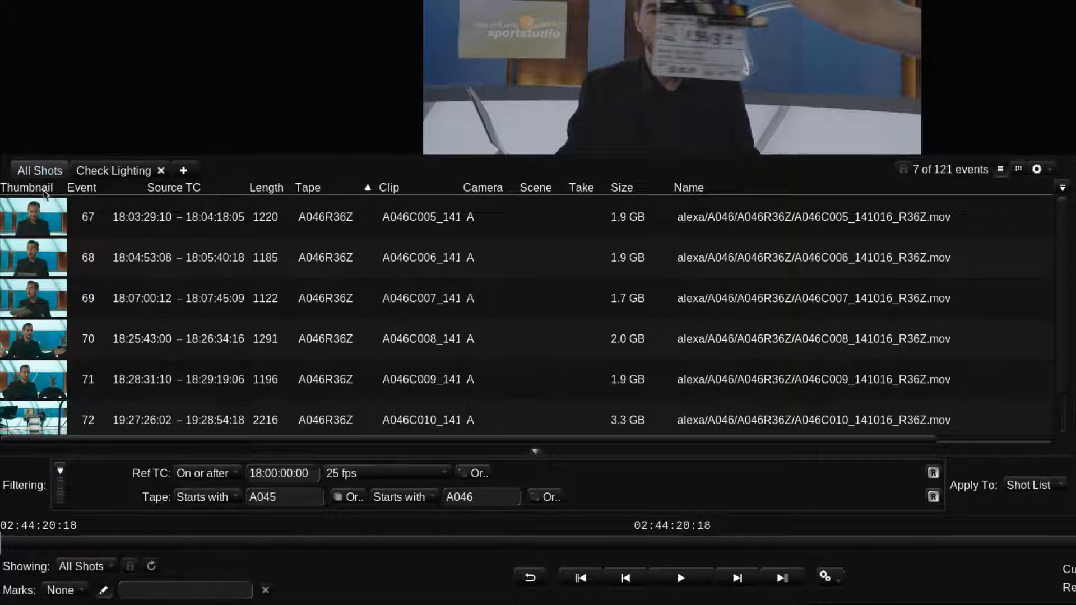
left_click(150, 475)
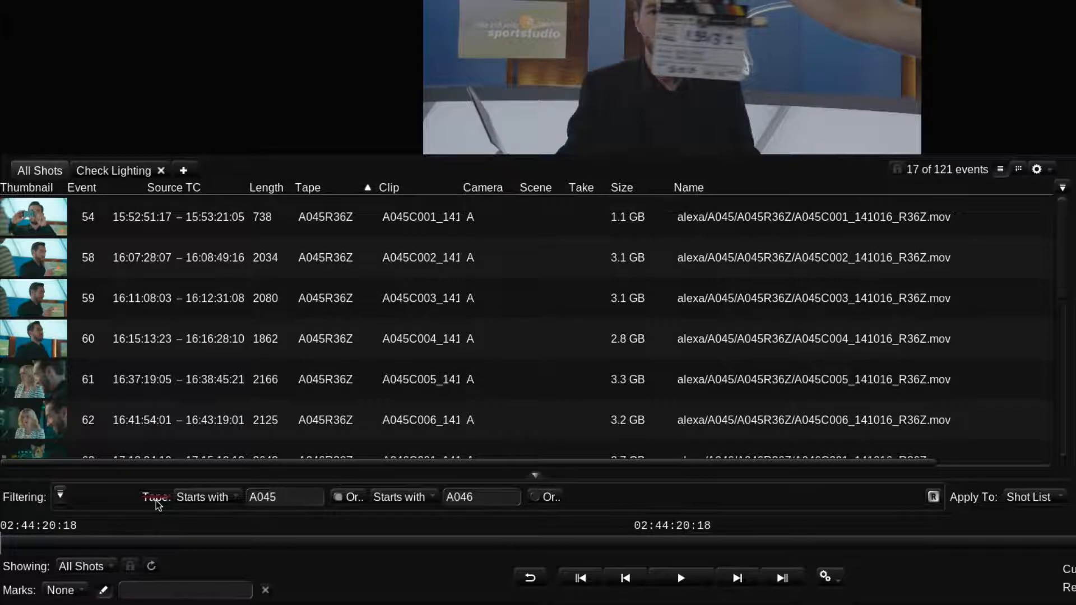
left_click(156, 500)
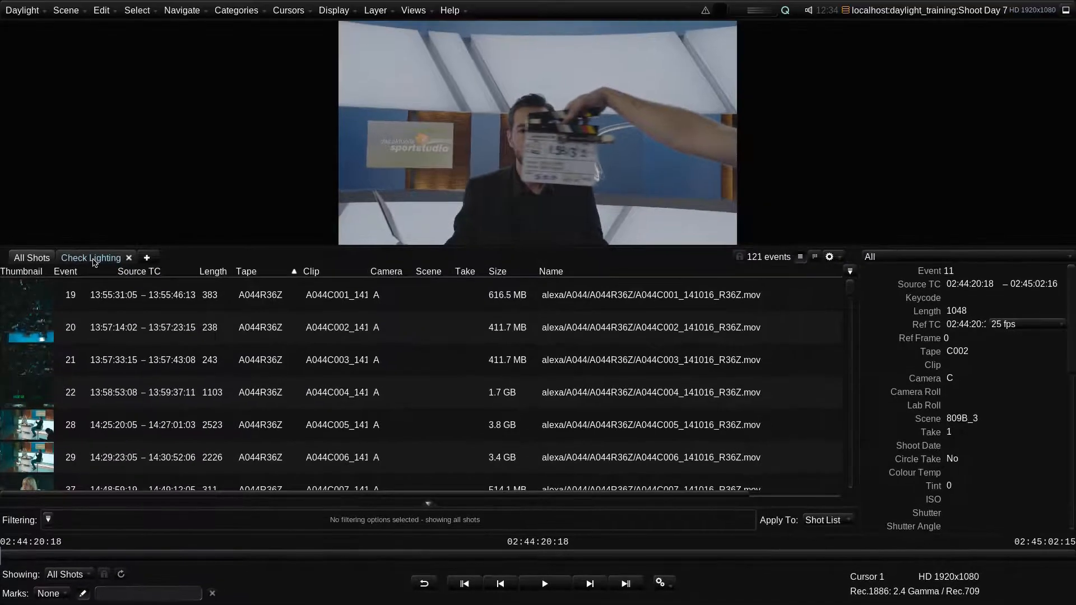
- Open the Check Lighting tab, select its first shot and switch the list to thumbnail view
left_click(92, 259)
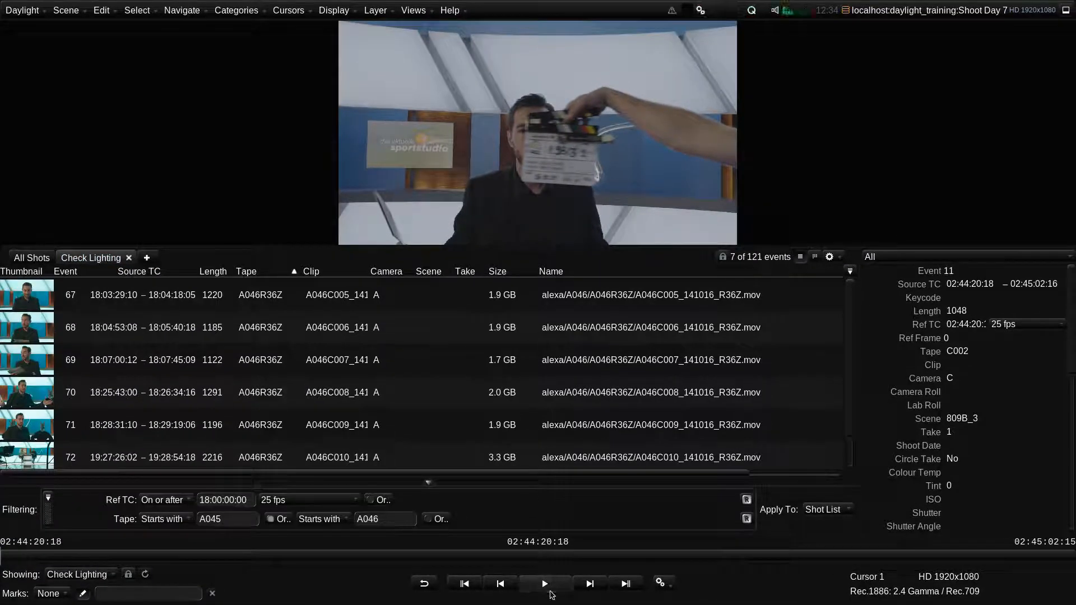
left_click(548, 584)
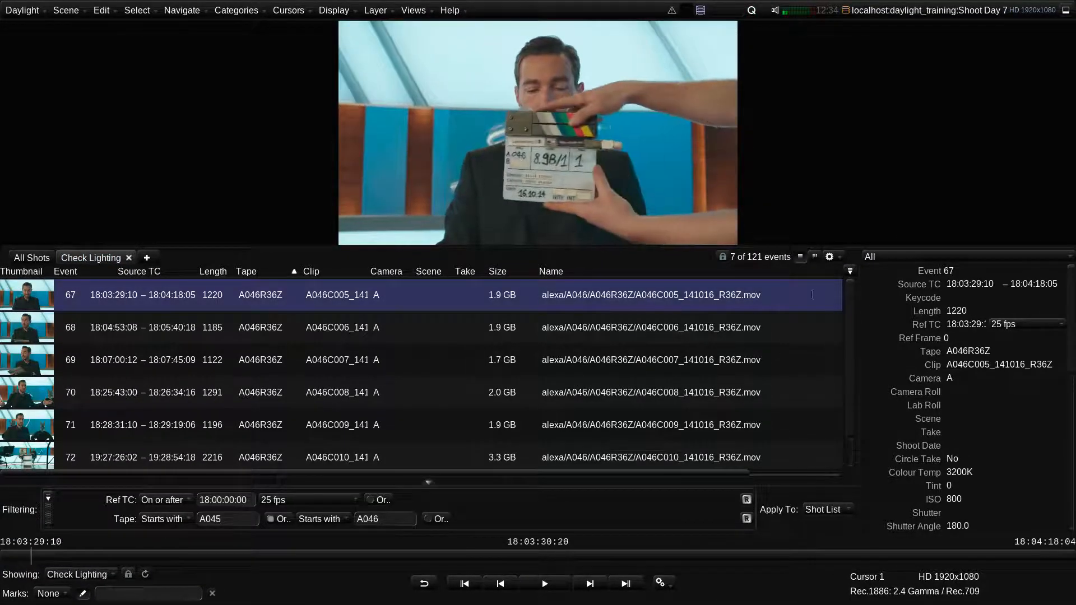
left_click(814, 257)
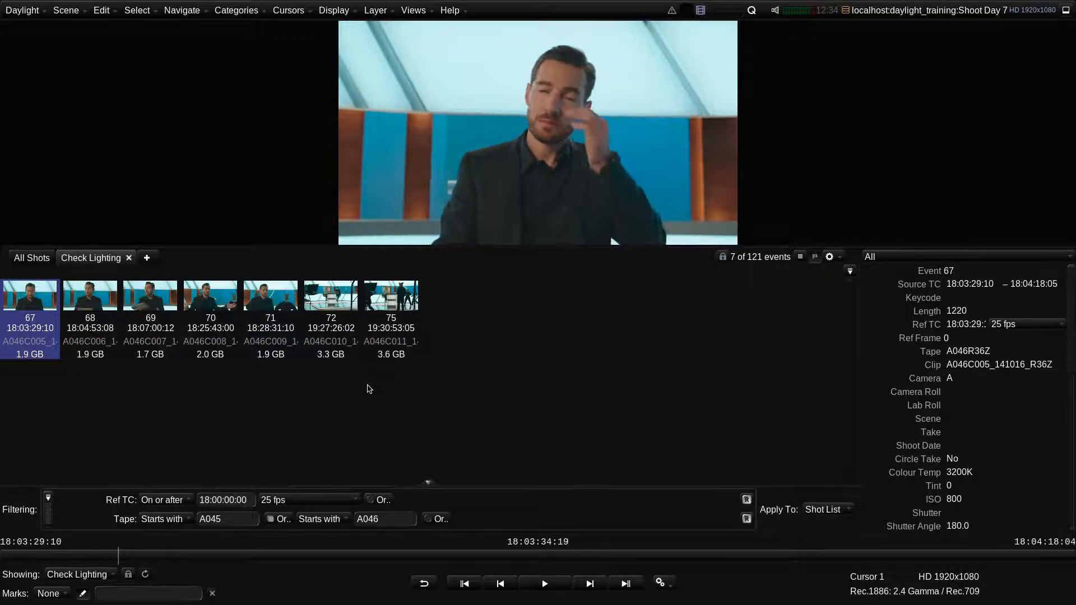
- Review shots in the Check Lighting tab by selecting, scrubbing and playing them
left_click(392, 349)
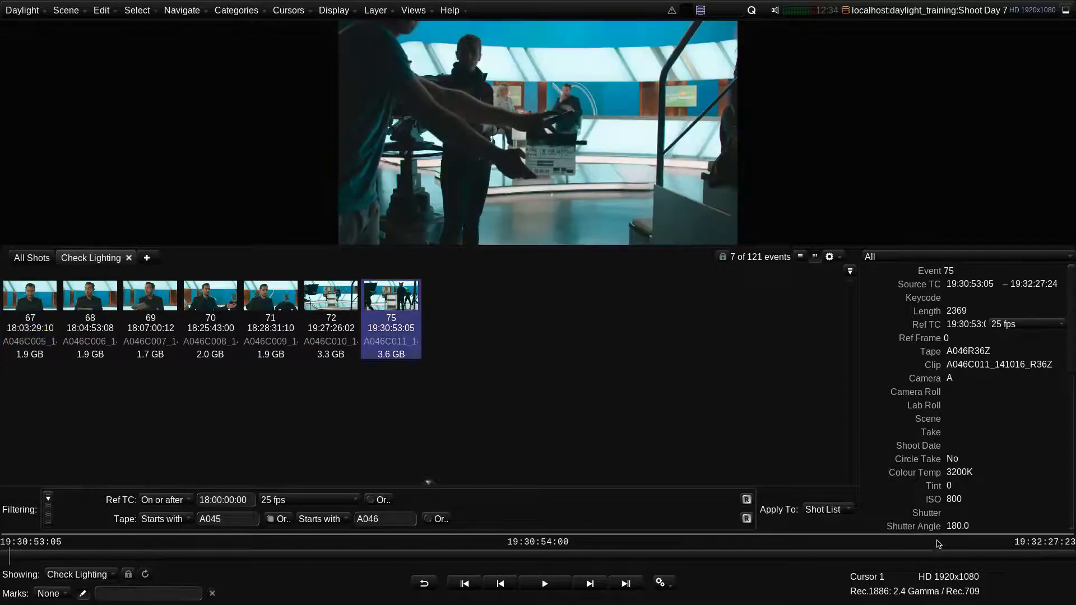
left_click_drag(956, 554, 1038, 563)
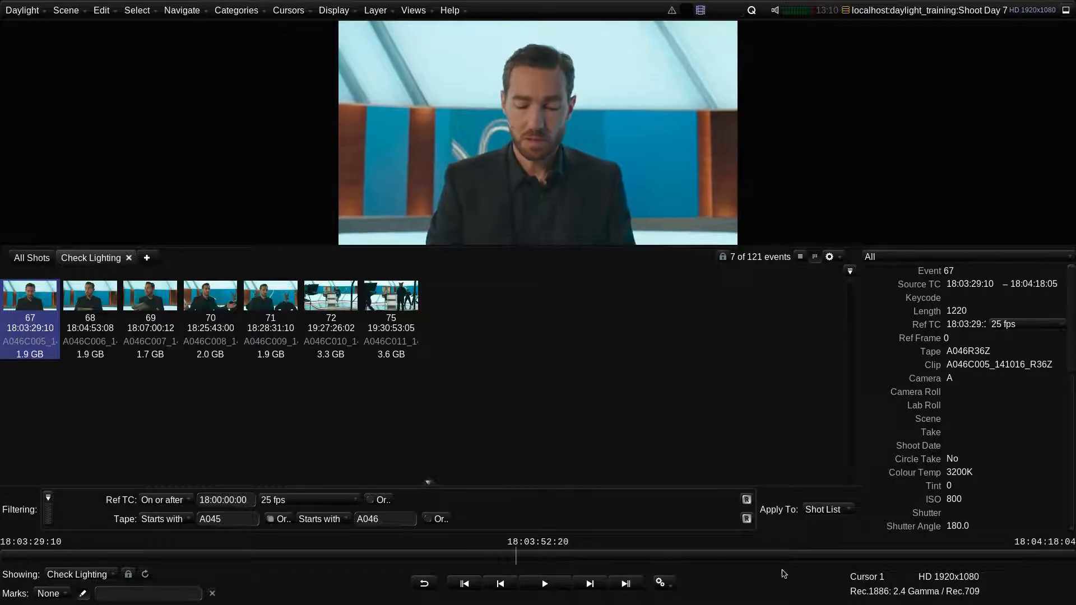
left_click(562, 585)
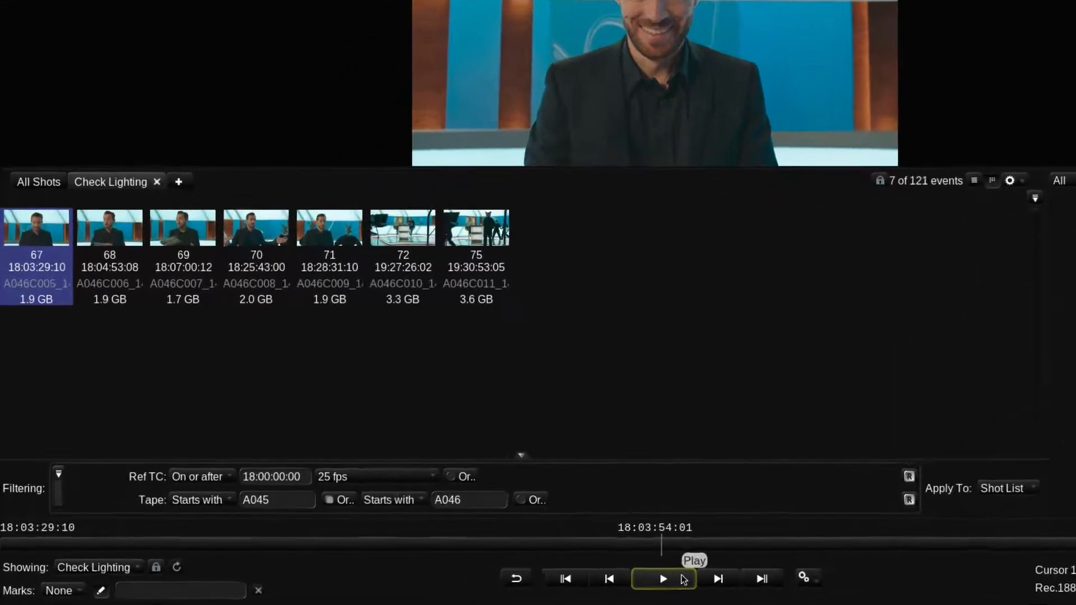
- Create a new tab, remove its inherited filters and filter it to Camera is A
left_click(178, 181)
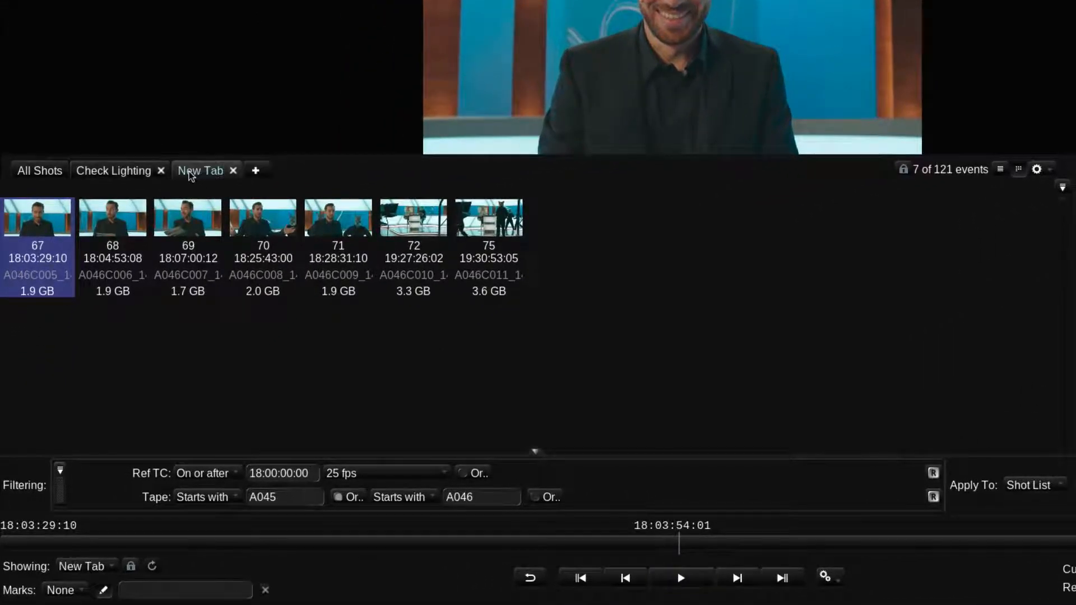
left_click(153, 473)
left_click(158, 497)
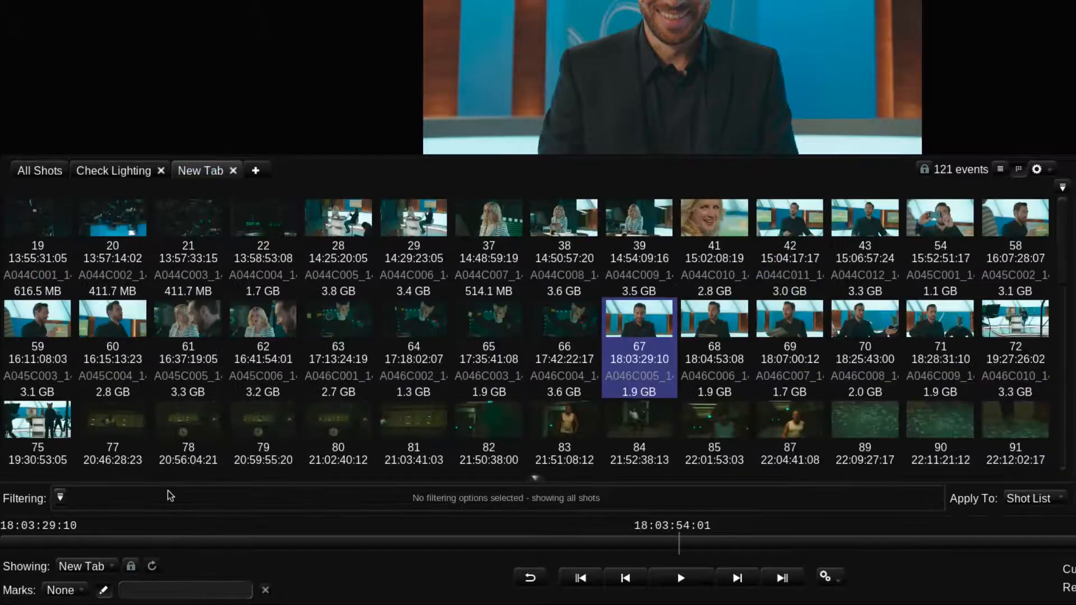
left_click(62, 498)
left_click(111, 294)
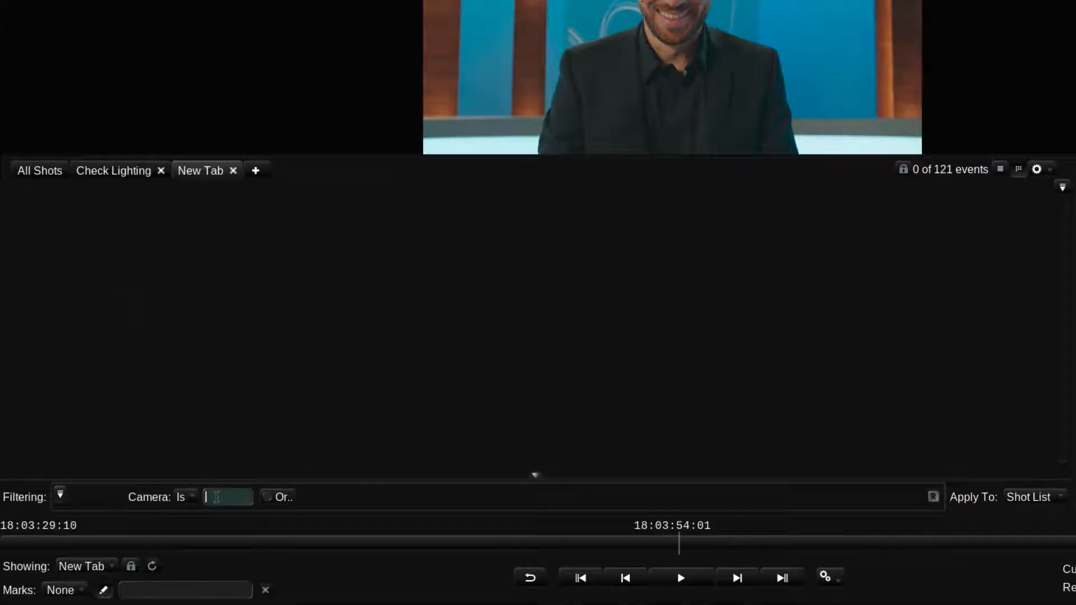
type("A")
- Rename the new tab Cam A
double_click(194, 173)
type("Cam")
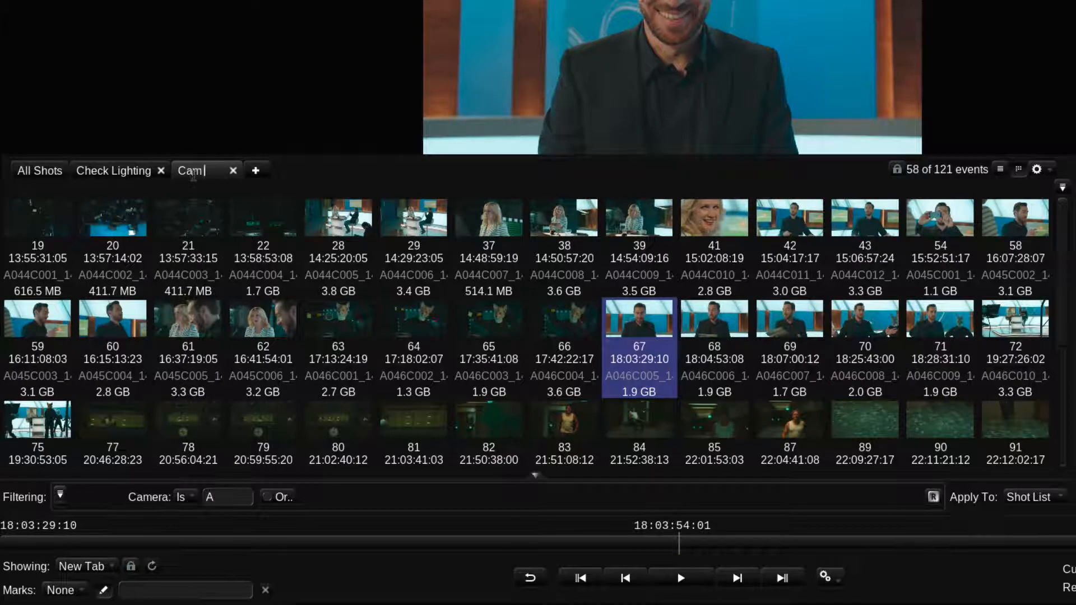
type(" A")
key("Return")
- Create another tab filtered to Camera is B and name it Cam B
left_click(256, 171)
left_click(217, 497)
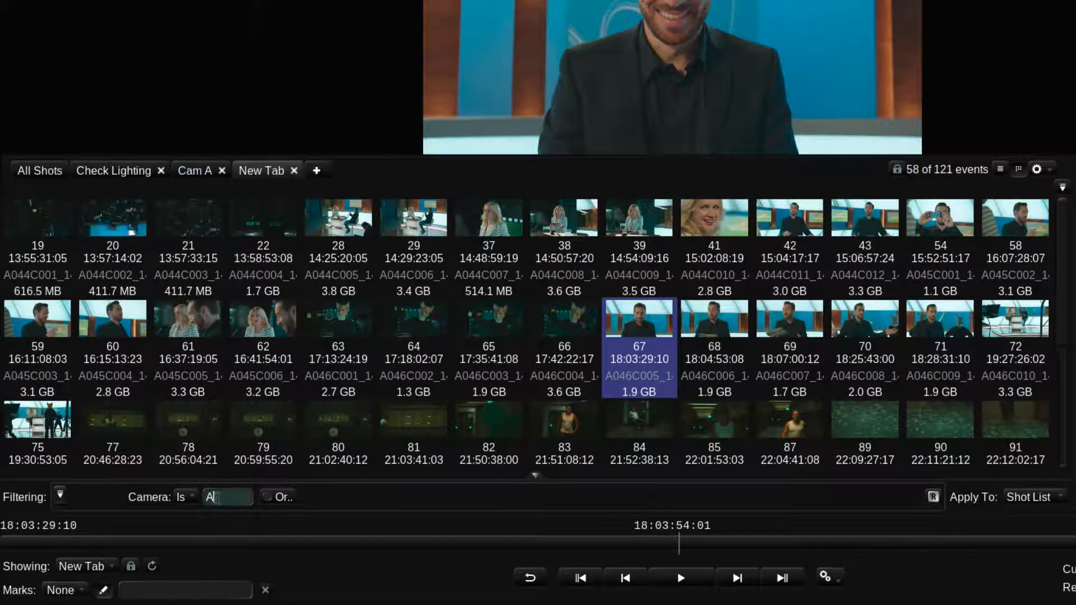
key("BackSpace")
type("B")
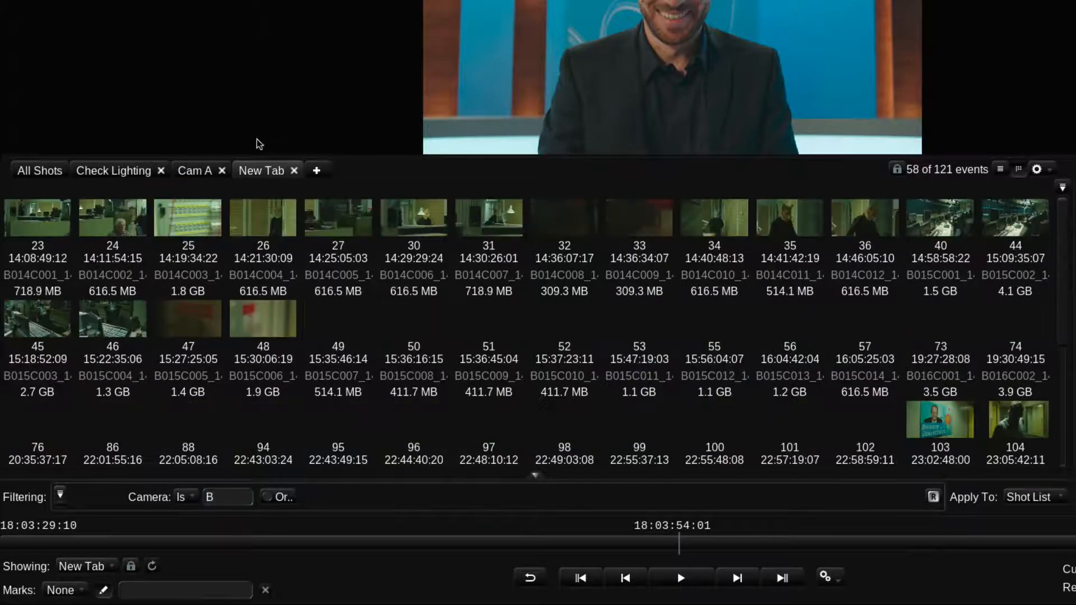
double_click(258, 171)
type("Cam B")
key("Return")
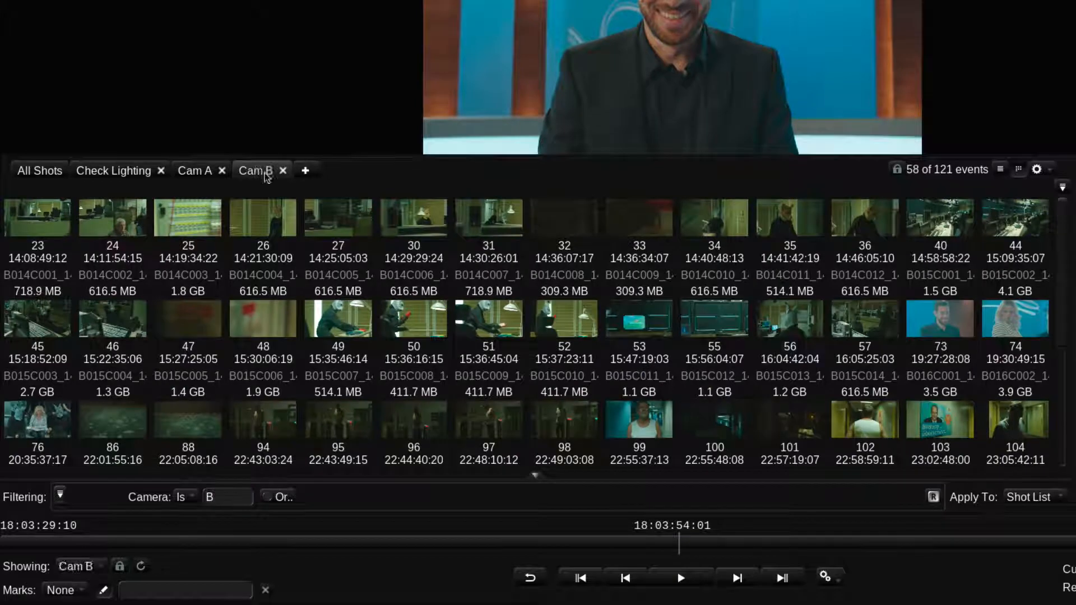
- Create a third tab named Cam C filtered to Camera is C
left_click(316, 170)
double_click(316, 171)
type("Cam C")
key("Return")
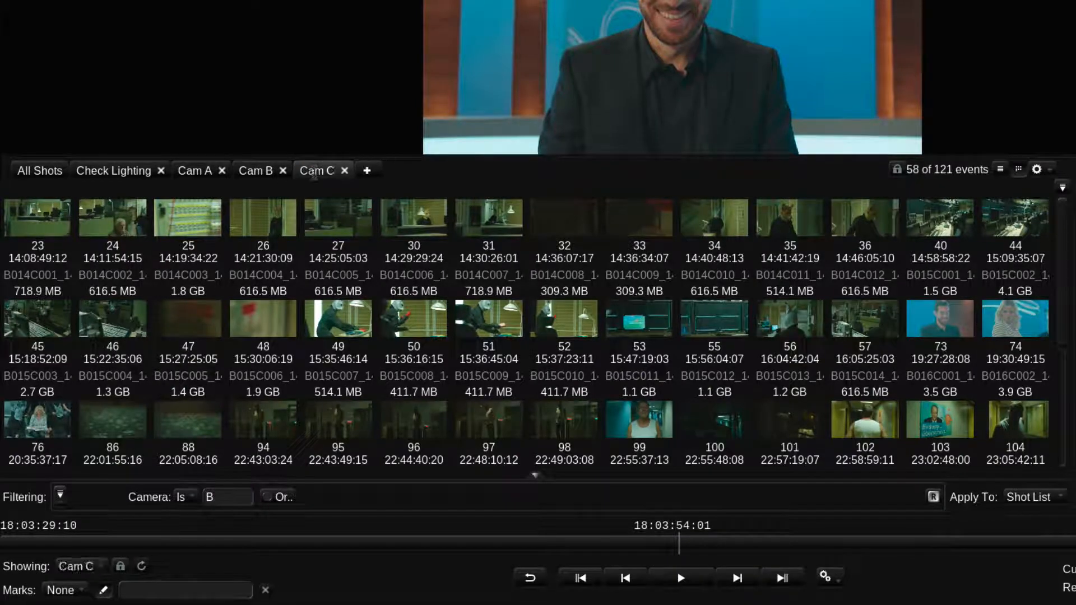
left_click(210, 497)
key("BackSpace")
type("C")
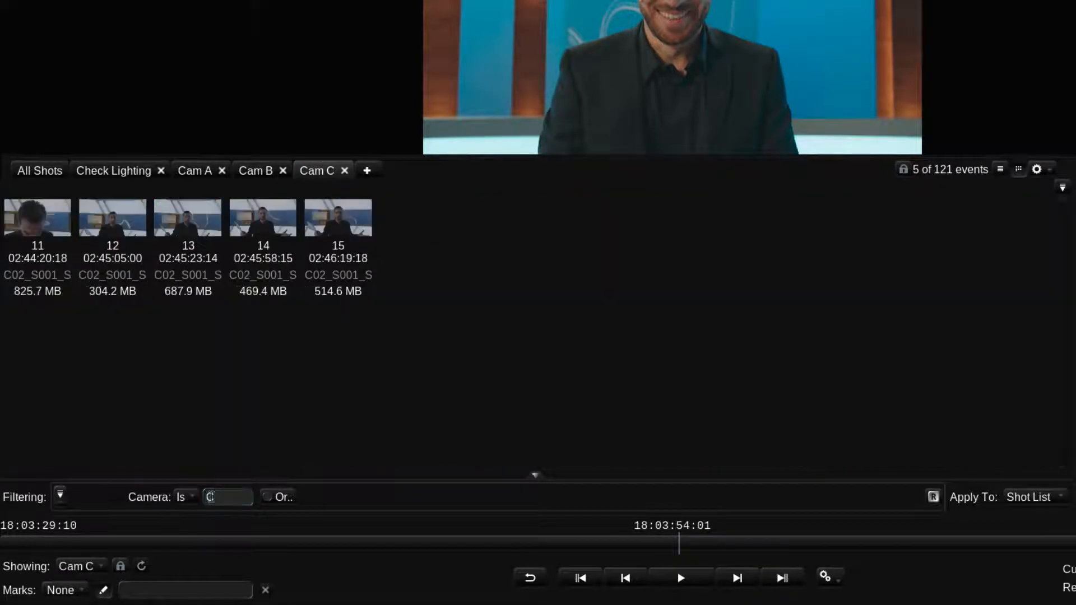
- Switch through the Cam B and Cam A tabs and return to All Shots
left_click(253, 171)
left_click(204, 172)
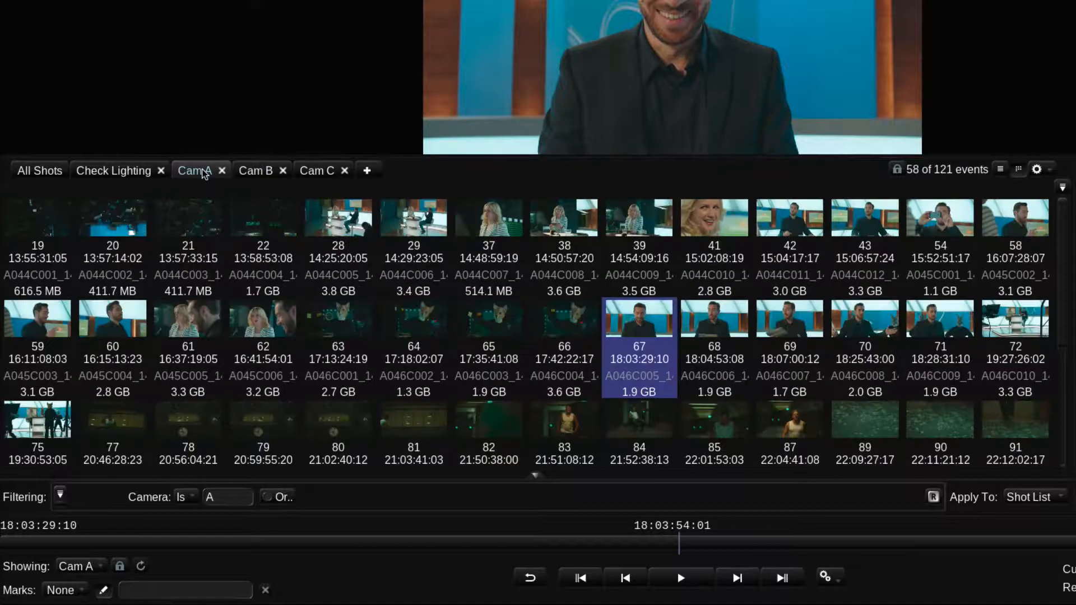
left_click(39, 170)
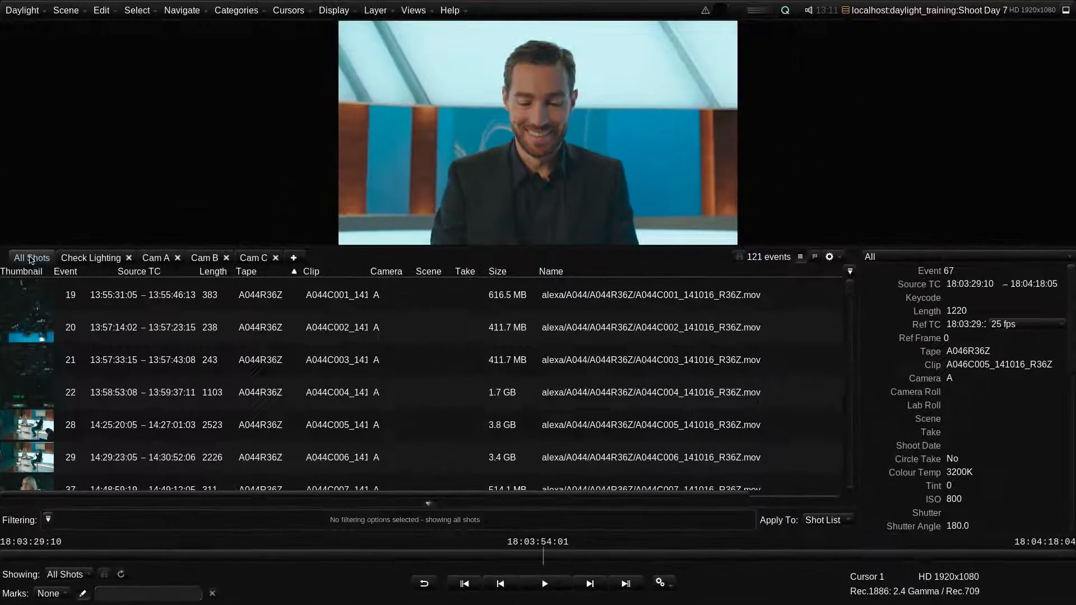